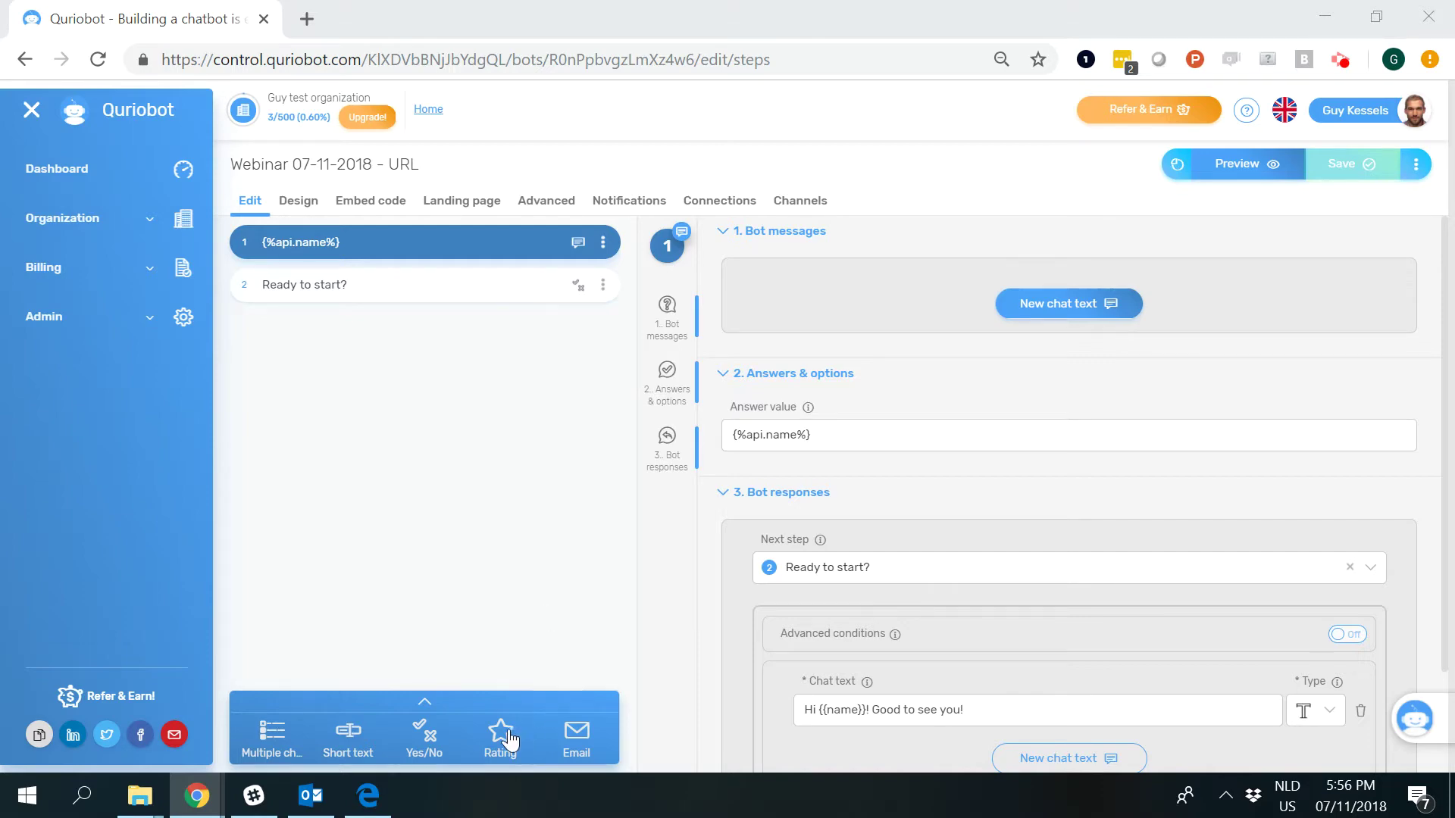
click(367, 795)
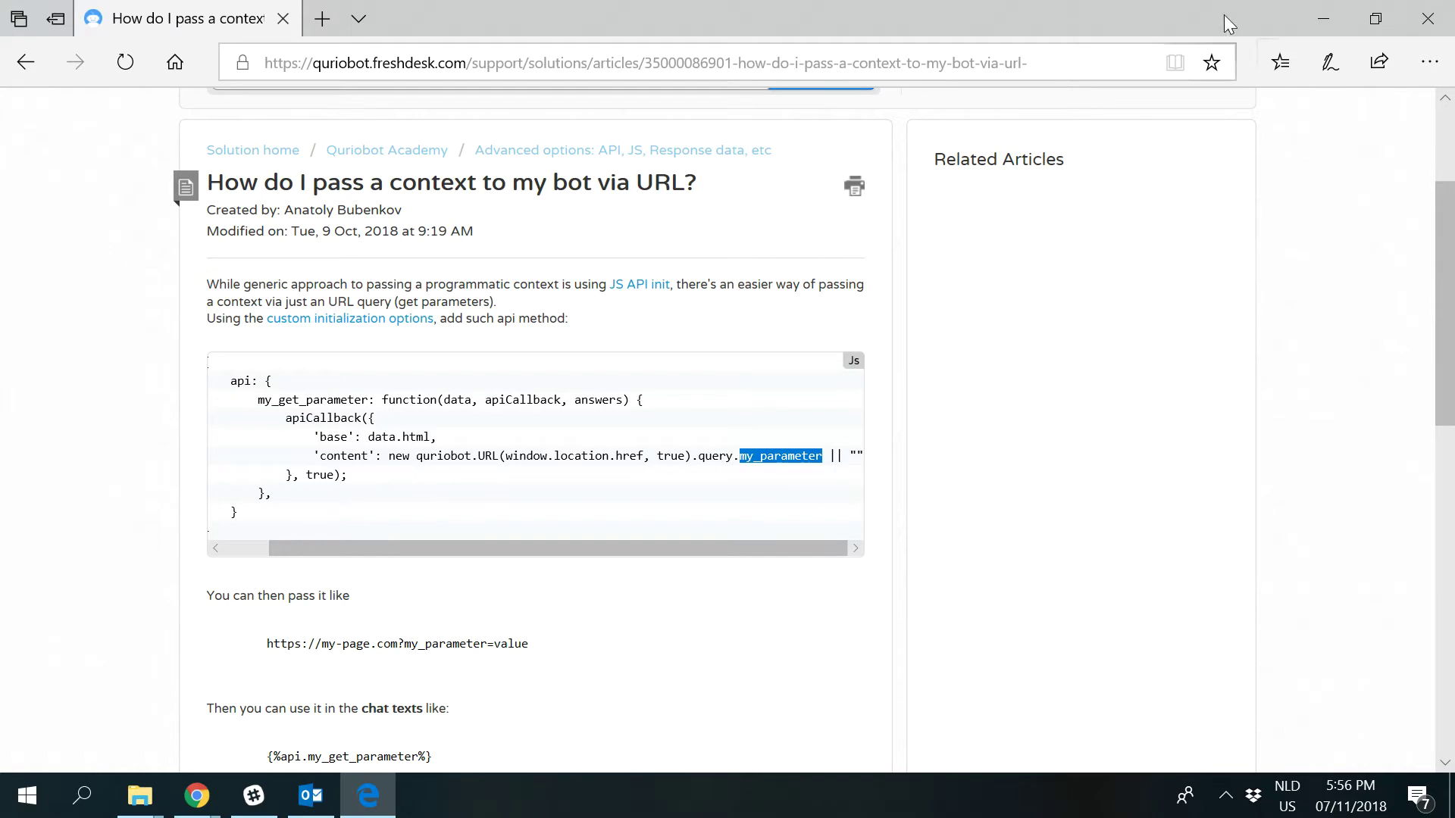
click(1309, 21)
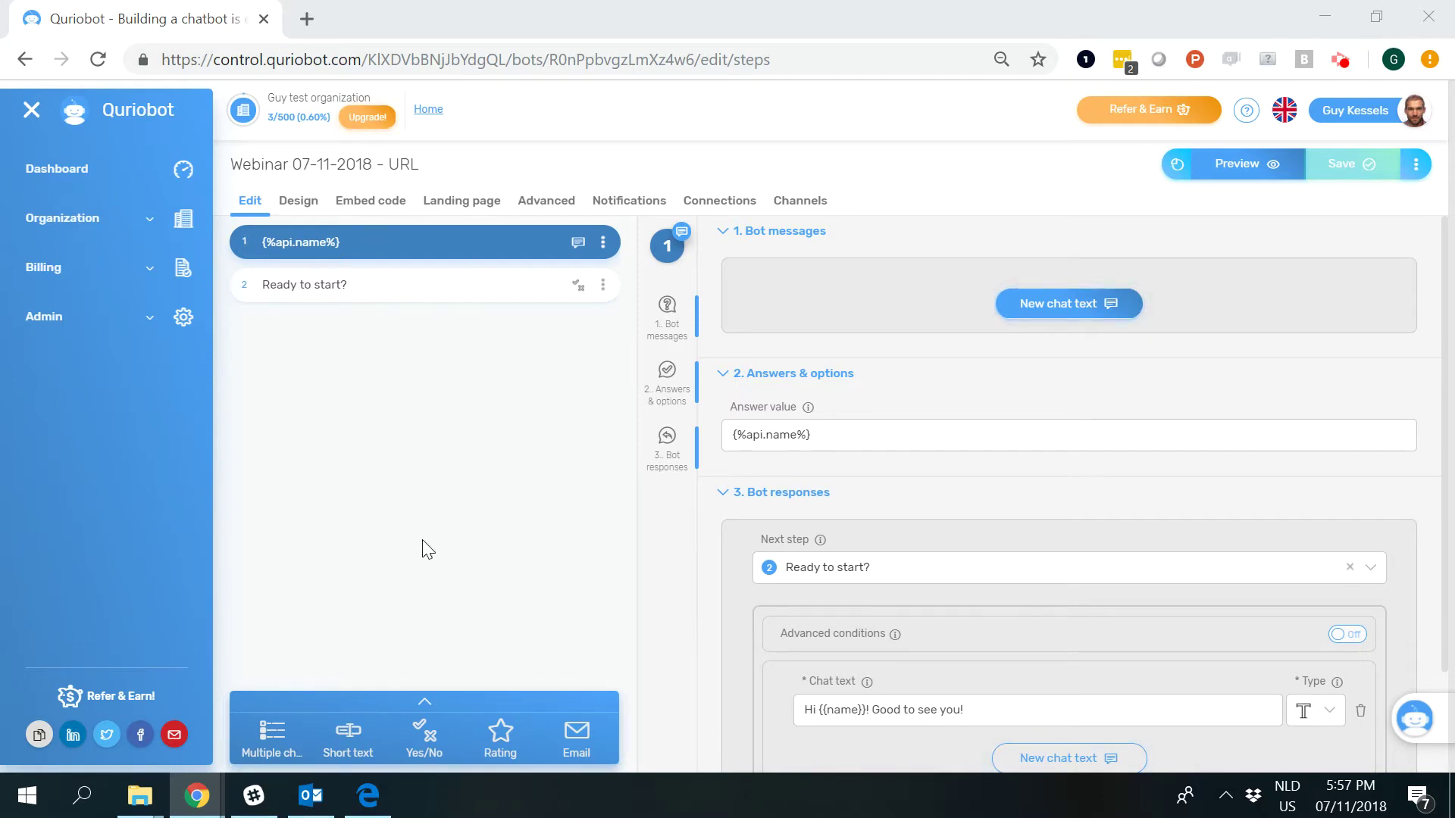
Step: Open the Advanced tab and scroll down to the initialization script defining the api name function
click(423, 698)
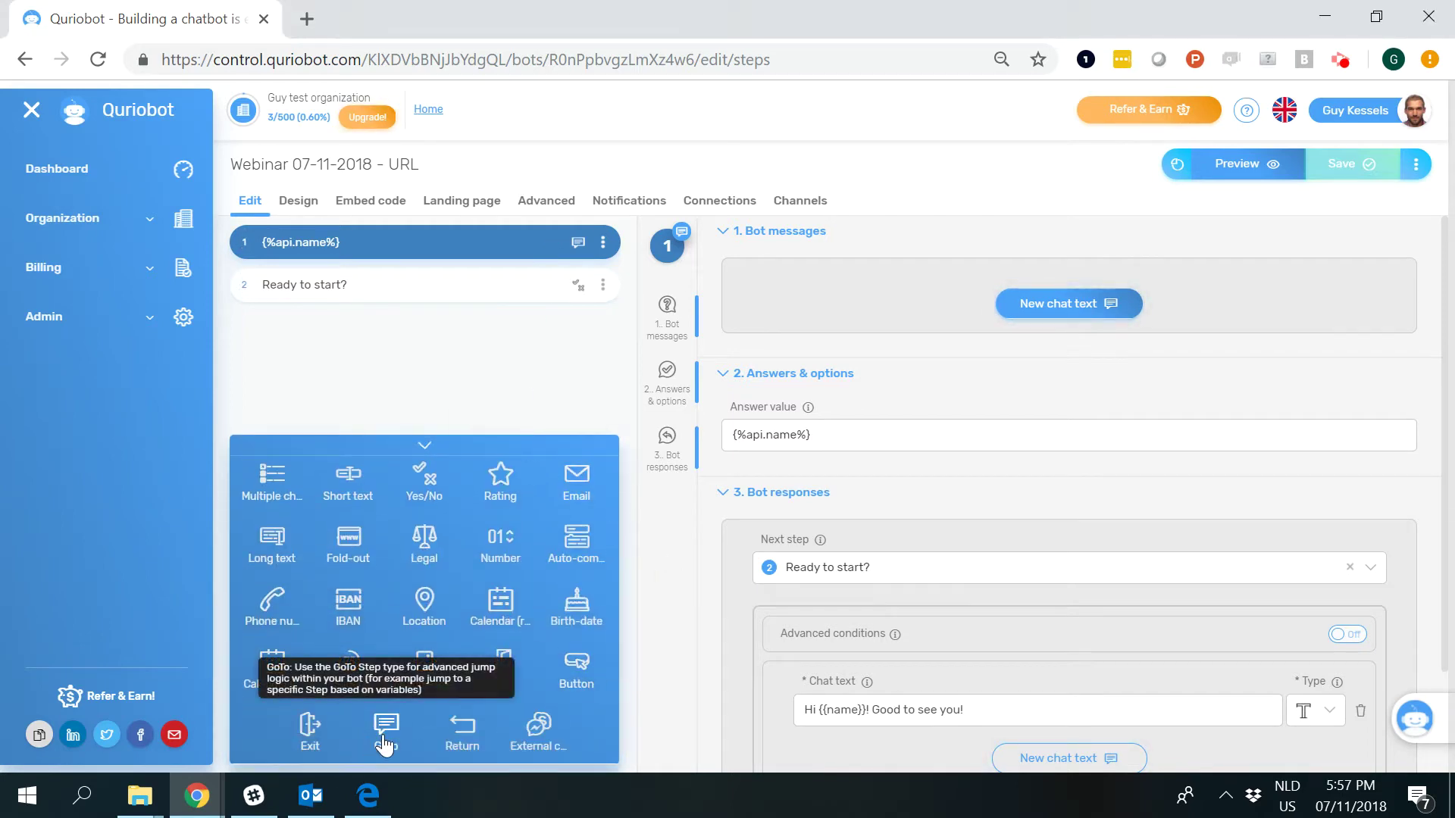
click(425, 445)
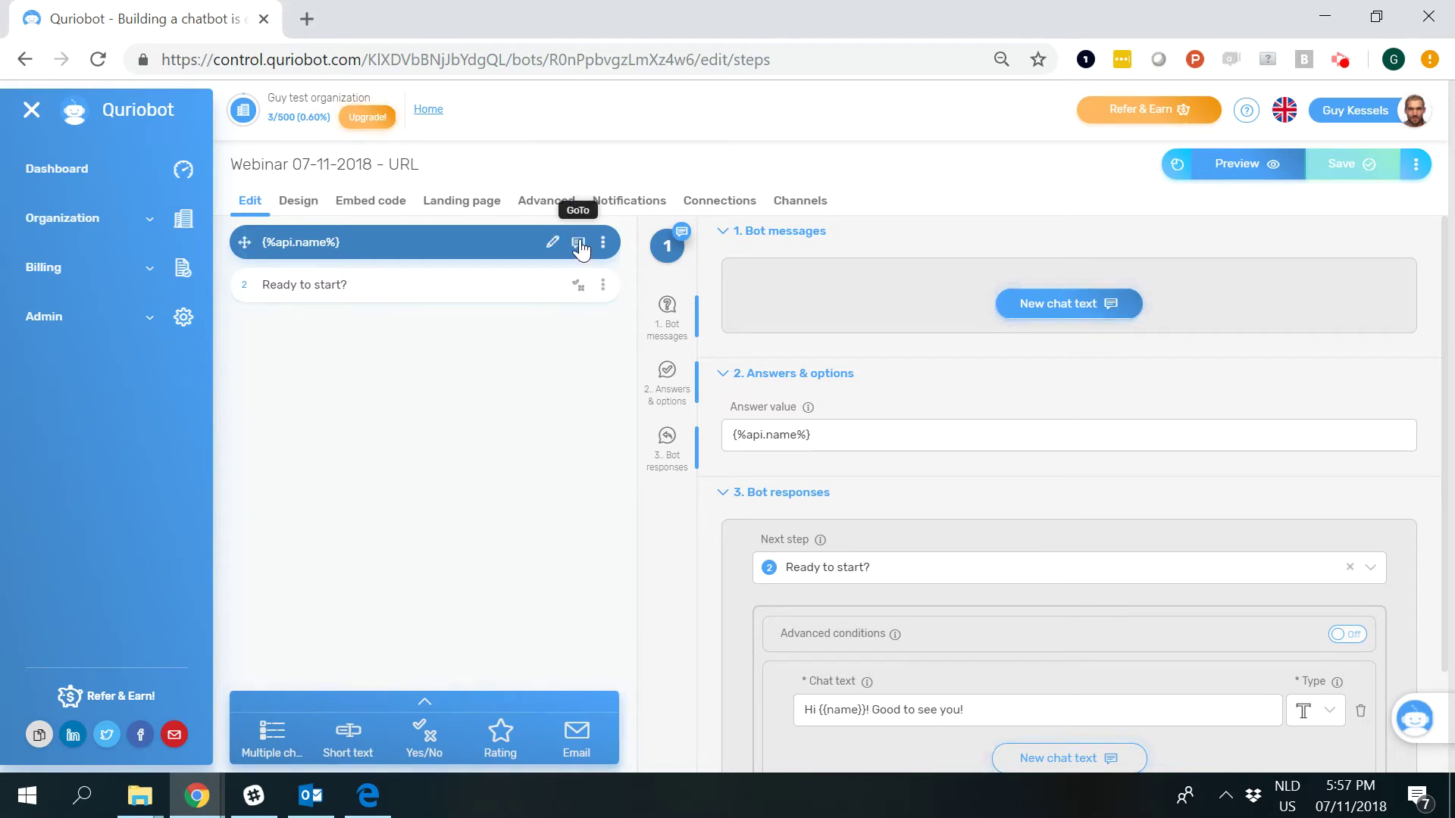
click(552, 209)
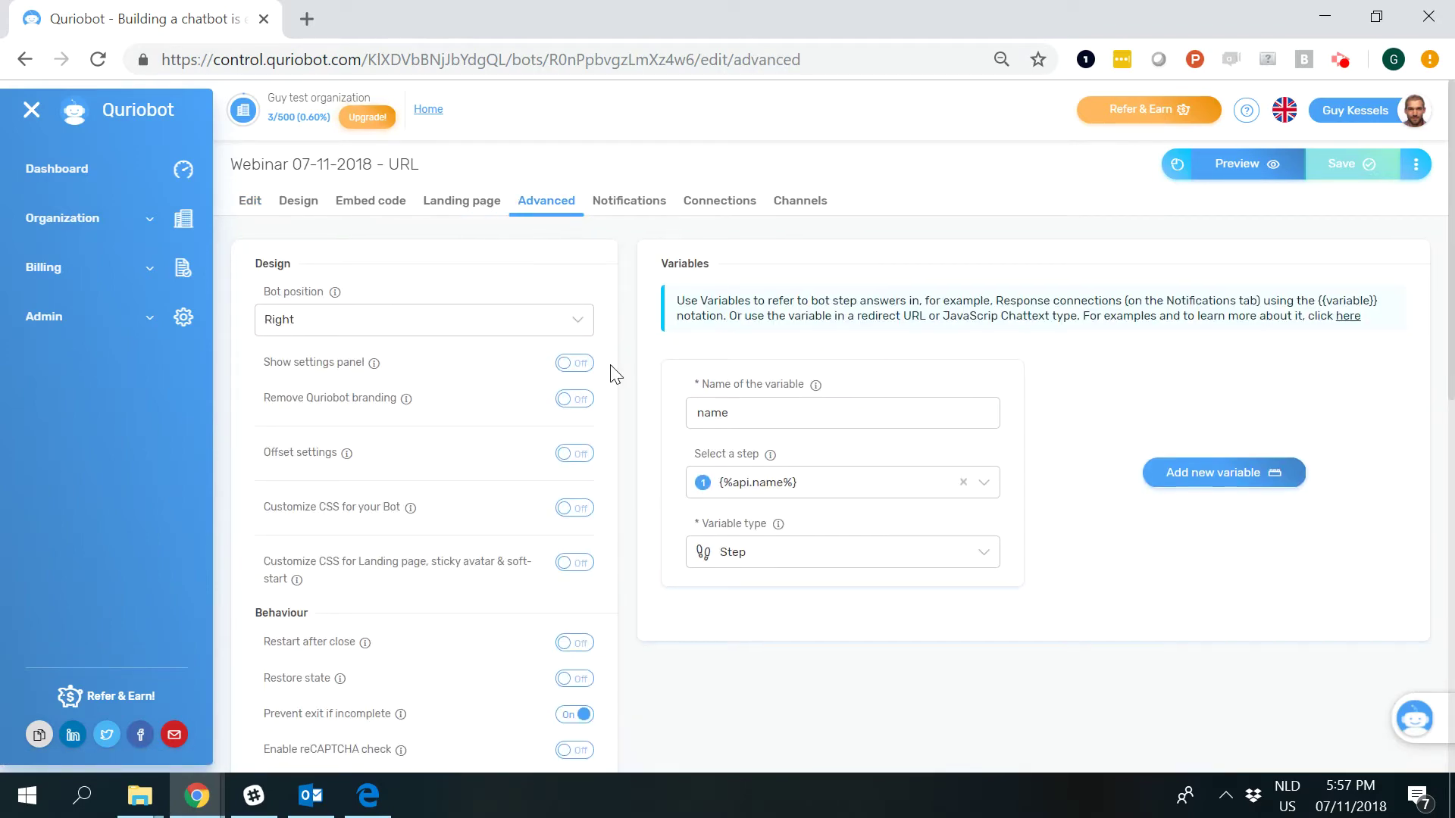
scroll(610, 371, down, 3)
scroll(610, 371, down, 6)
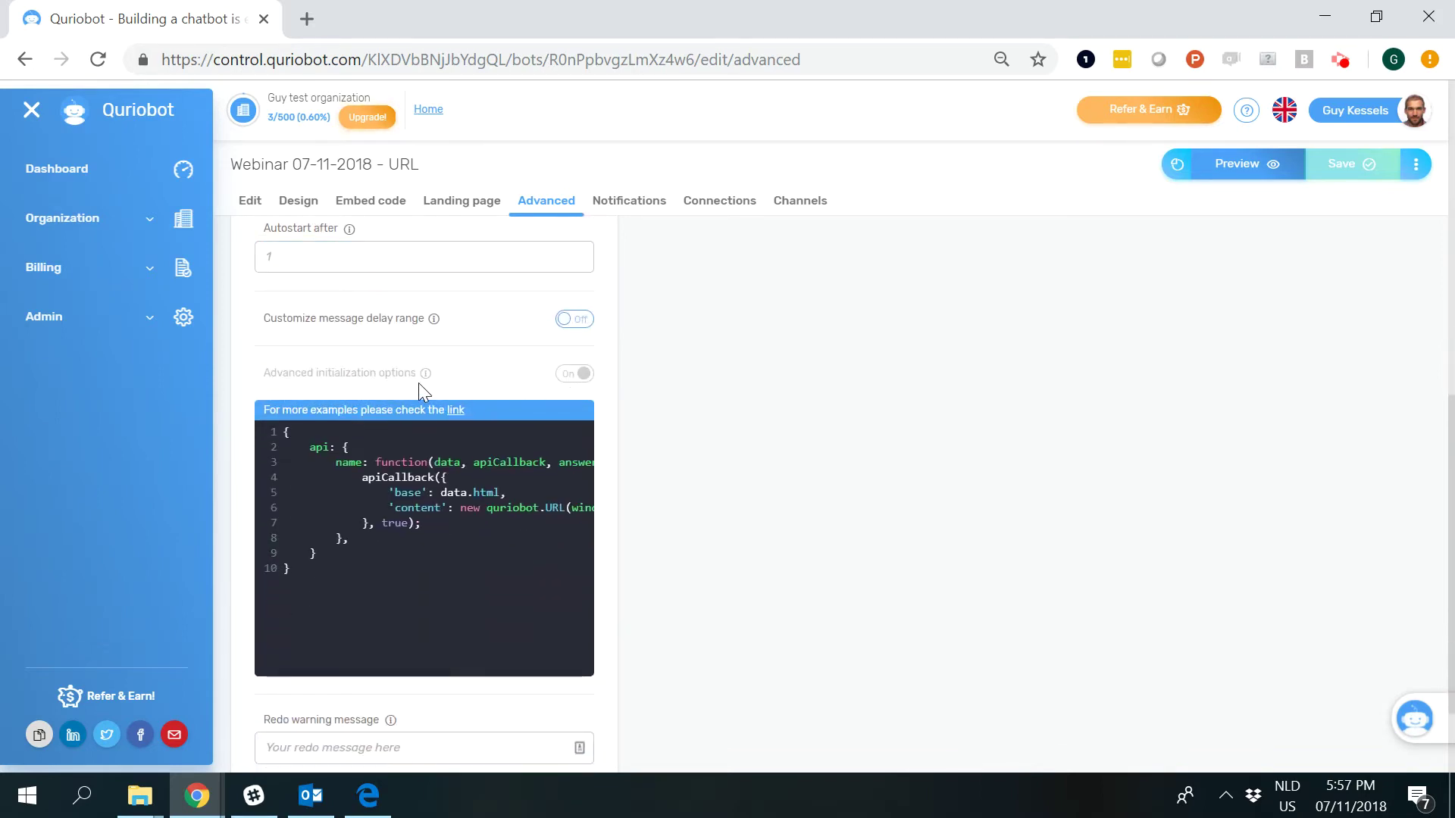
click(368, 796)
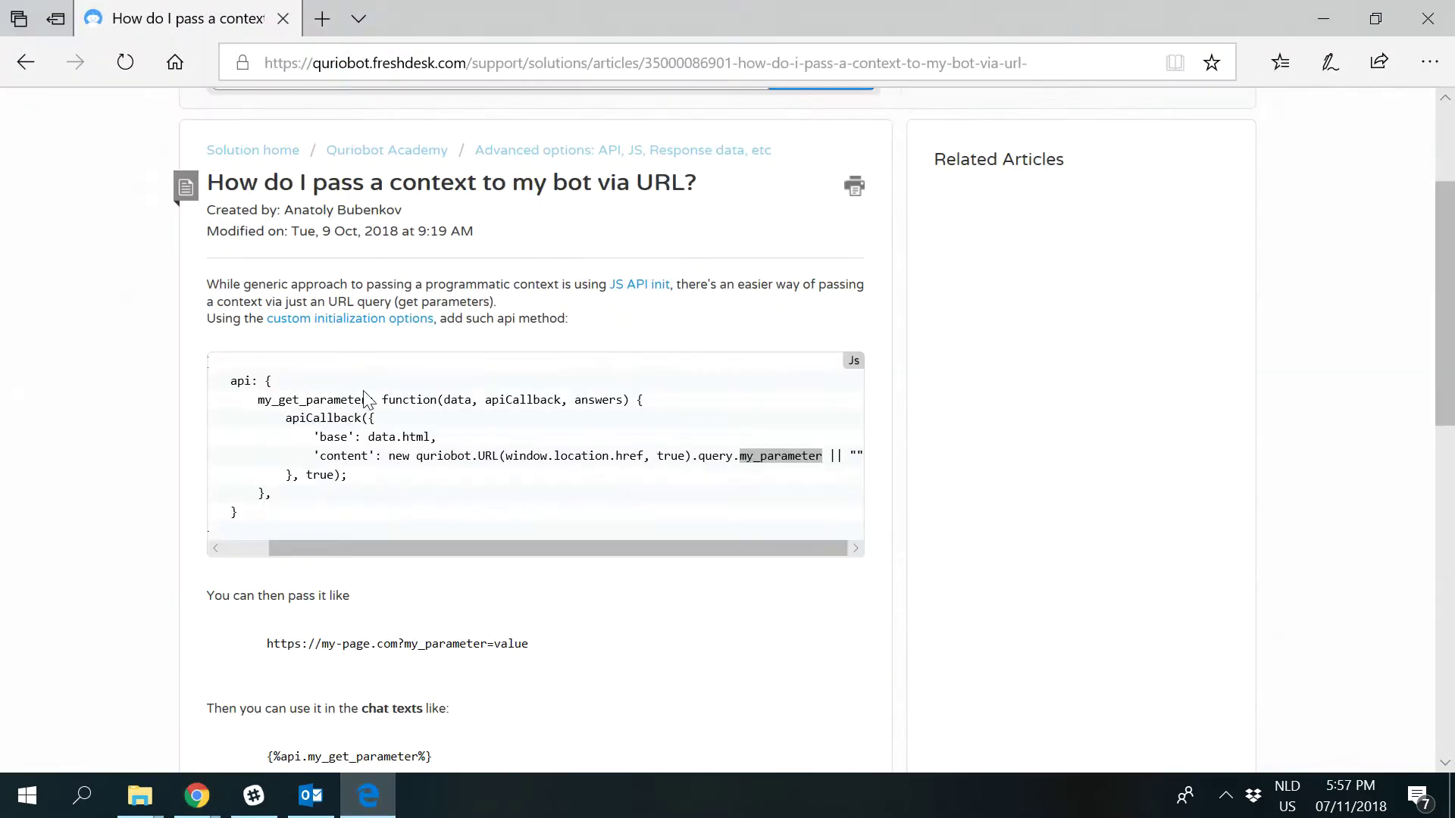
scroll(310, 420, up, 1)
scroll(325, 435, down, 1)
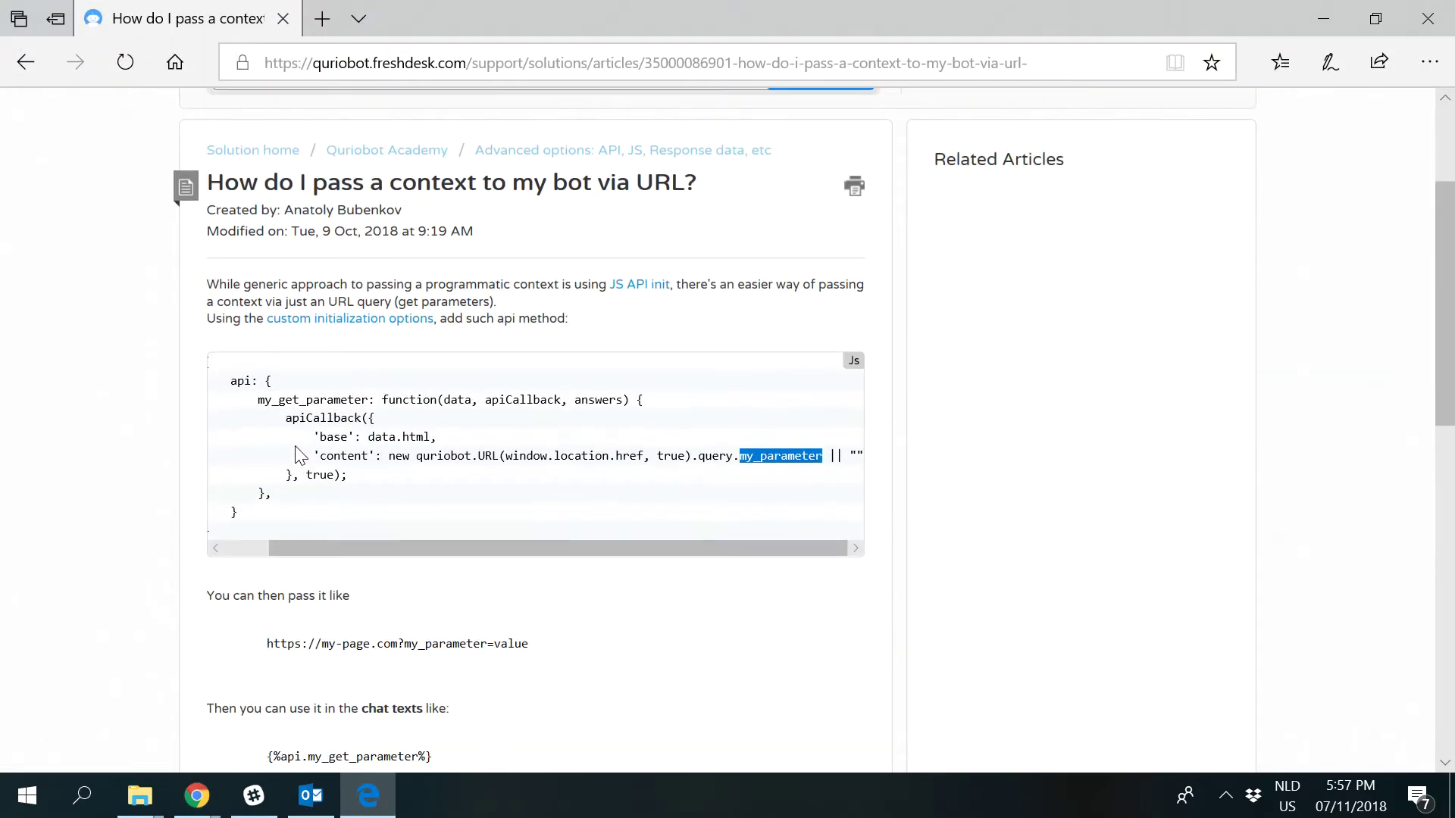
click(386, 457)
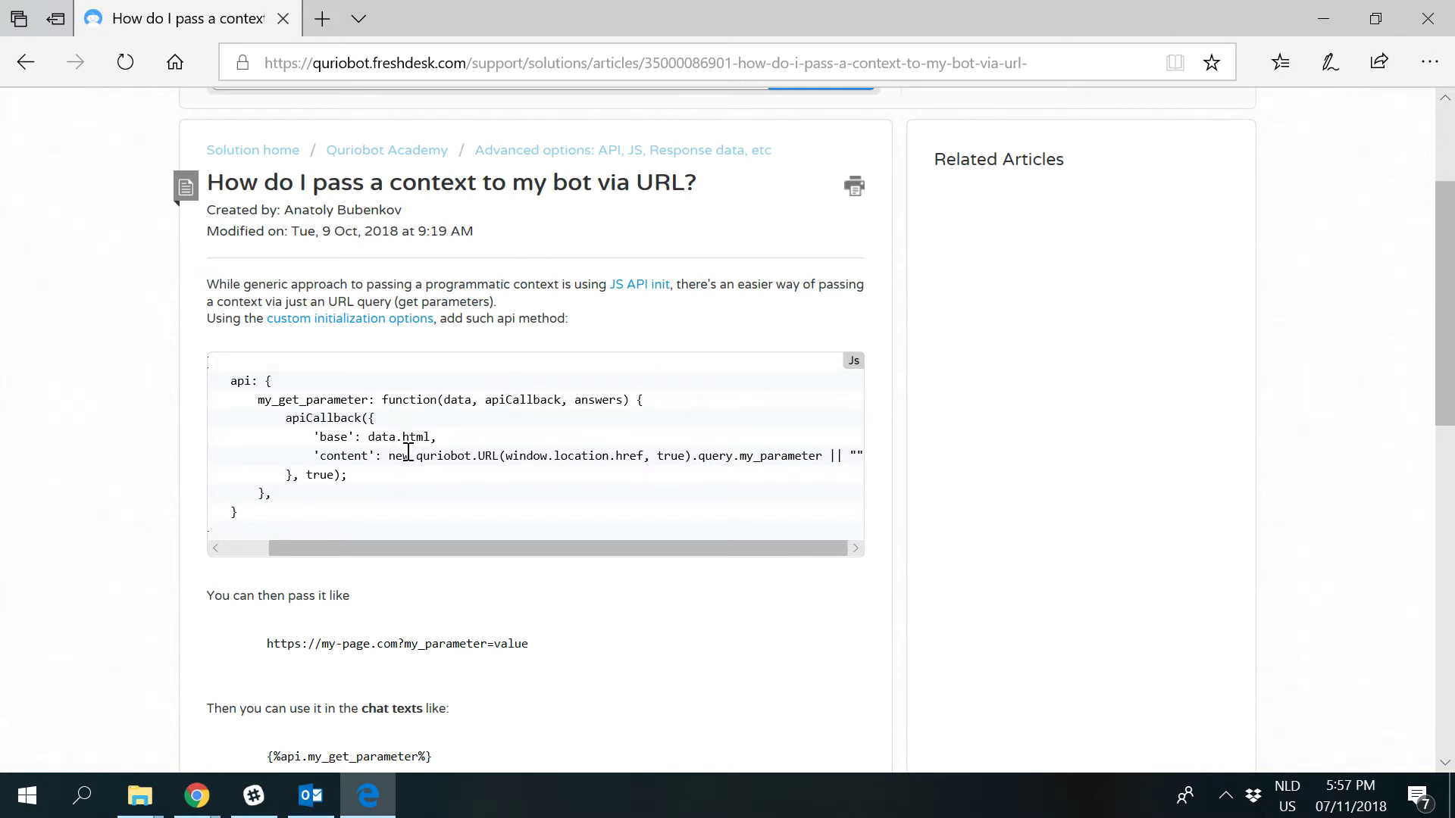
click(1311, 21)
click(367, 795)
drag(259, 402, 369, 402)
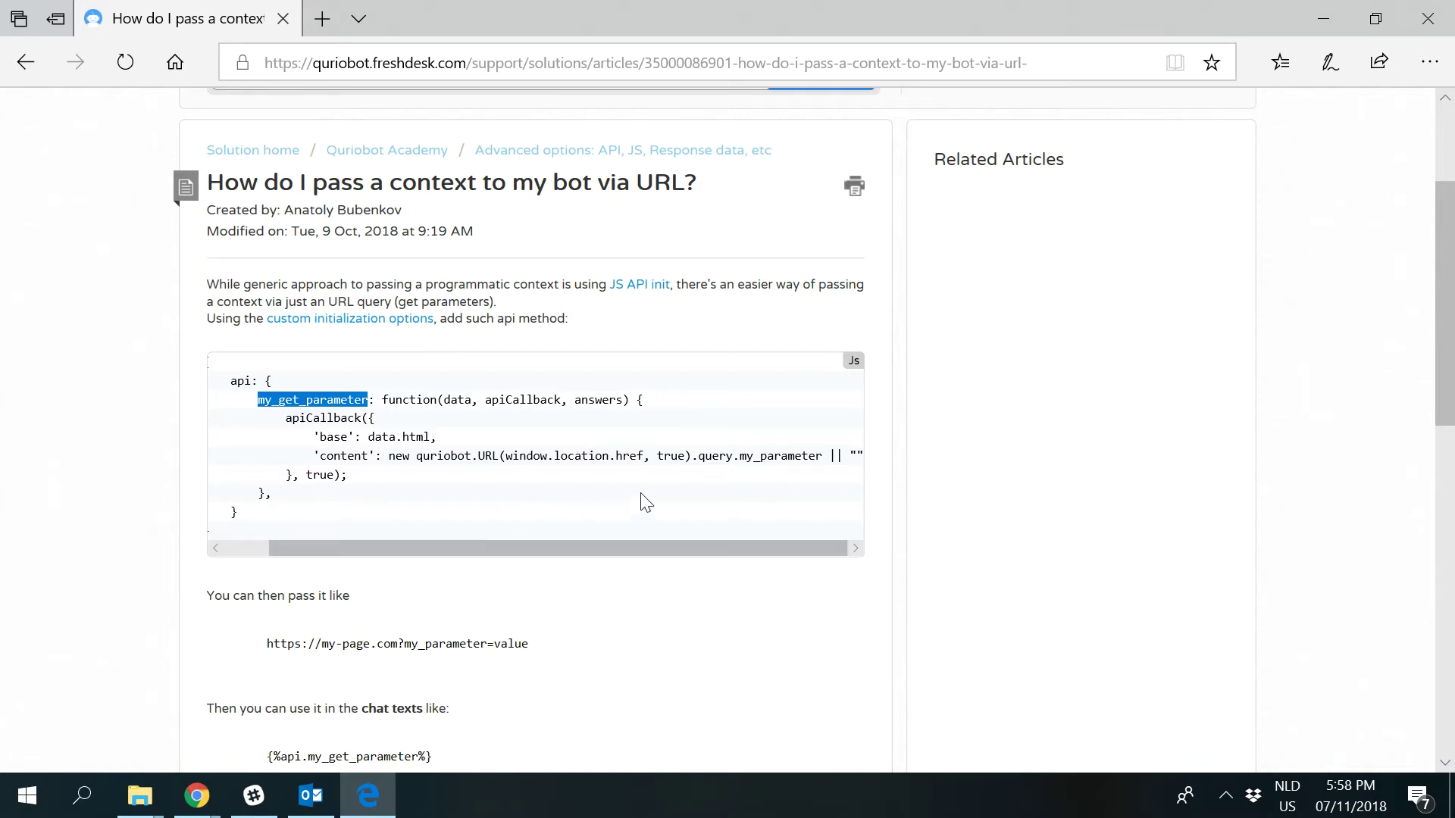
click(746, 459)
drag(746, 459, 821, 457)
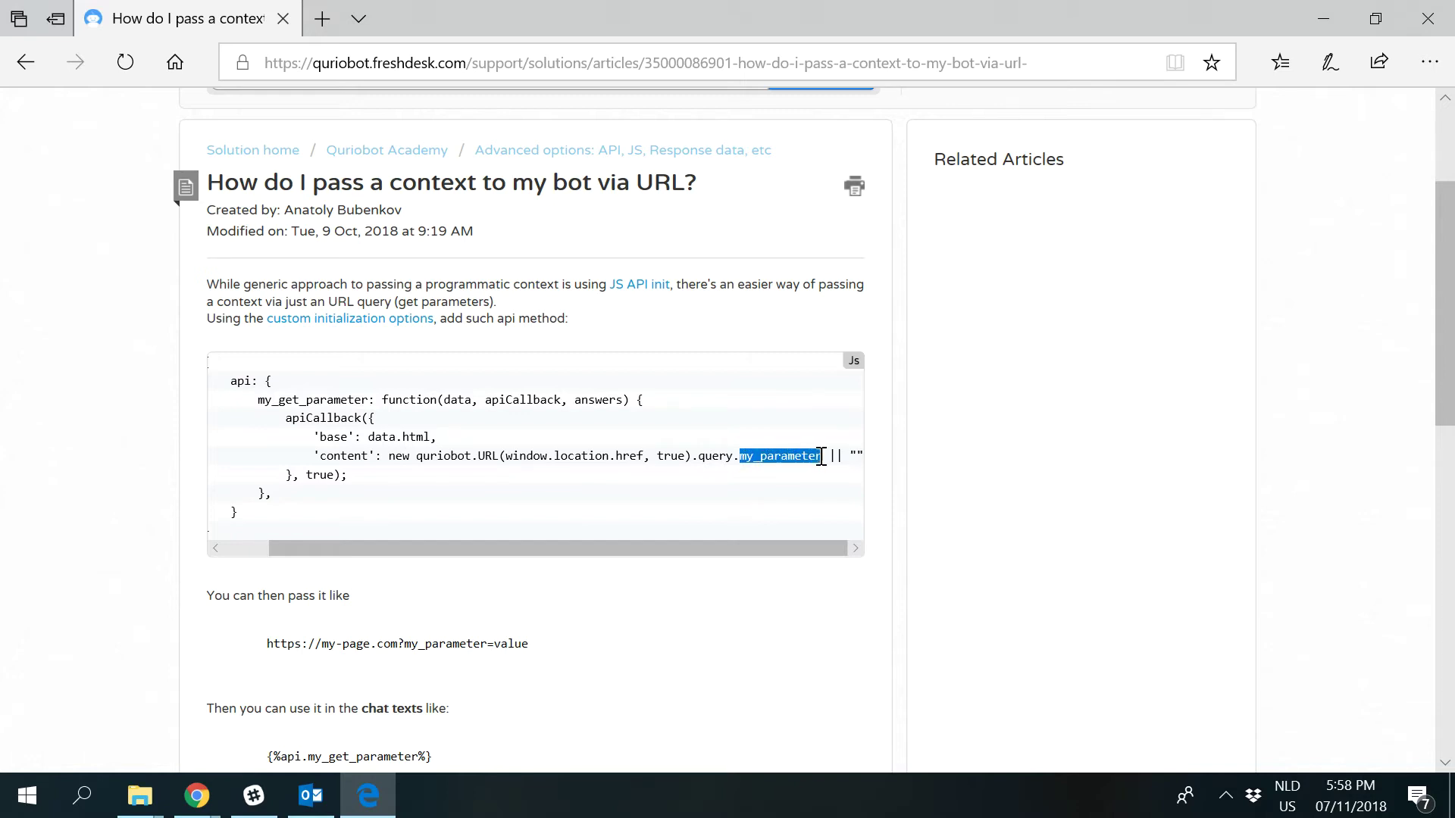
click(1322, 19)
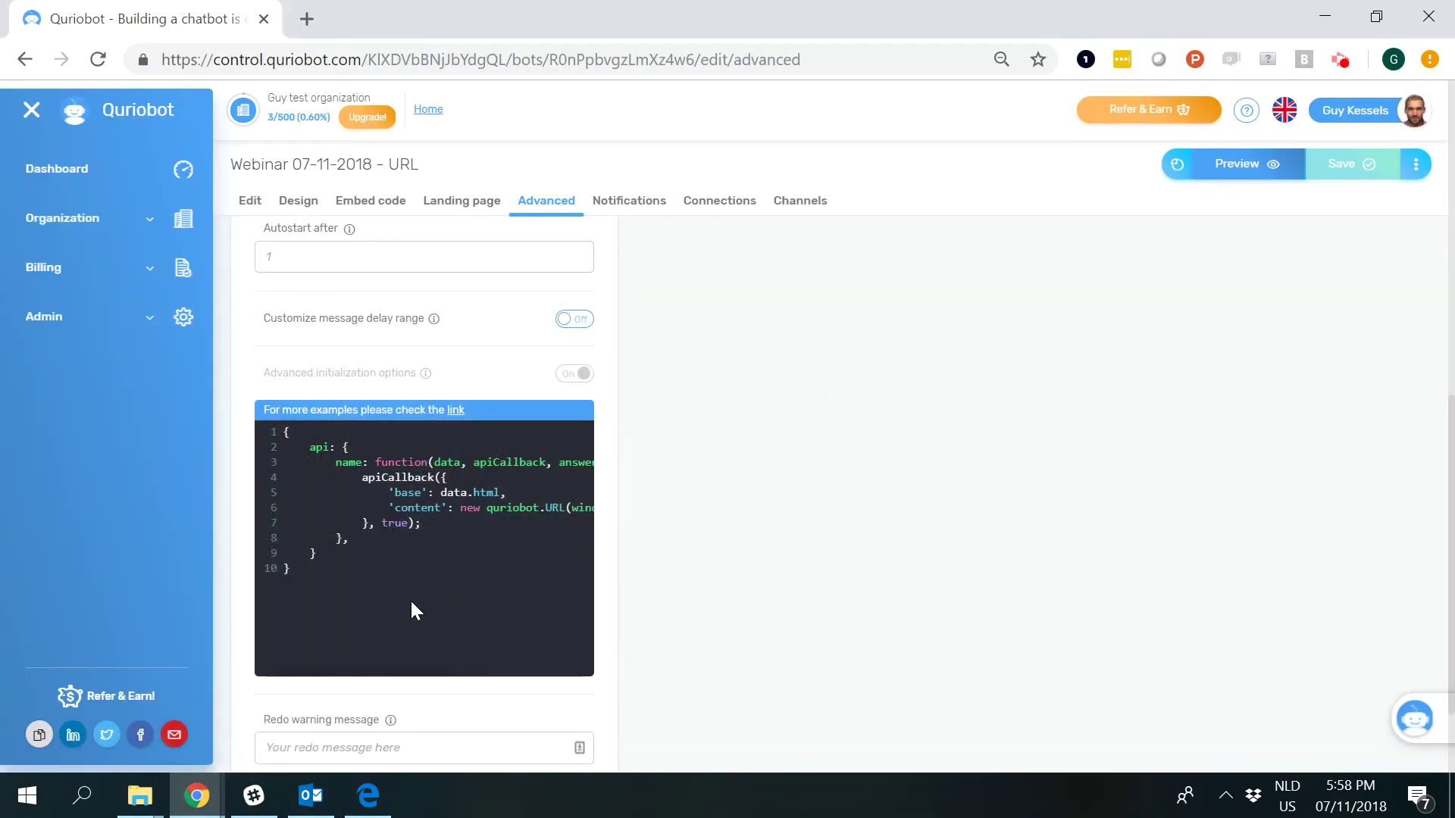
Step: Check the initialization code: select the function name 'name' on line 3 and 'name' in query.name on line 6
double_click(347, 464)
click(487, 508)
key(Right)
key(Right)
key(Right)
key(Right)
key(Right)
key(Right)
key(Right)
key(Right)
key(Right)
key(Right)
key(Right)
key(Right)
key(Right)
key(Right)
key(Right)
key(Right)
key(Right)
key(Right)
key(Right)
key(Right)
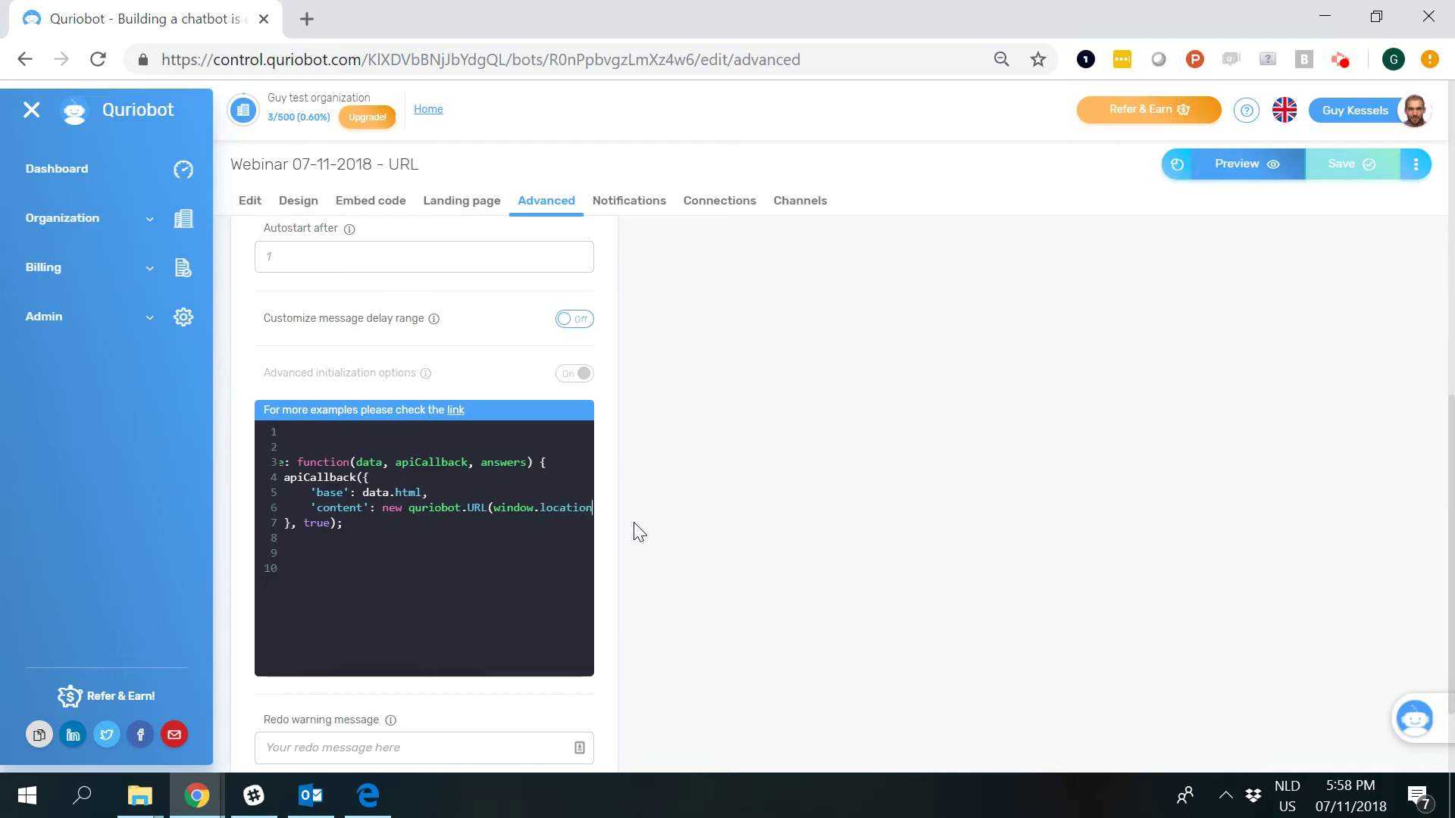
key(Right)
key(Right)
key(Right)
key(Right)
key(Right)
key(Right)
key(Right)
key(Right)
key(Right)
key(Right)
key(Right)
key(Right)
key(Right)
key(Right)
key(Right)
key(Right)
key(Right)
key(Right)
key(Right)
key(Right)
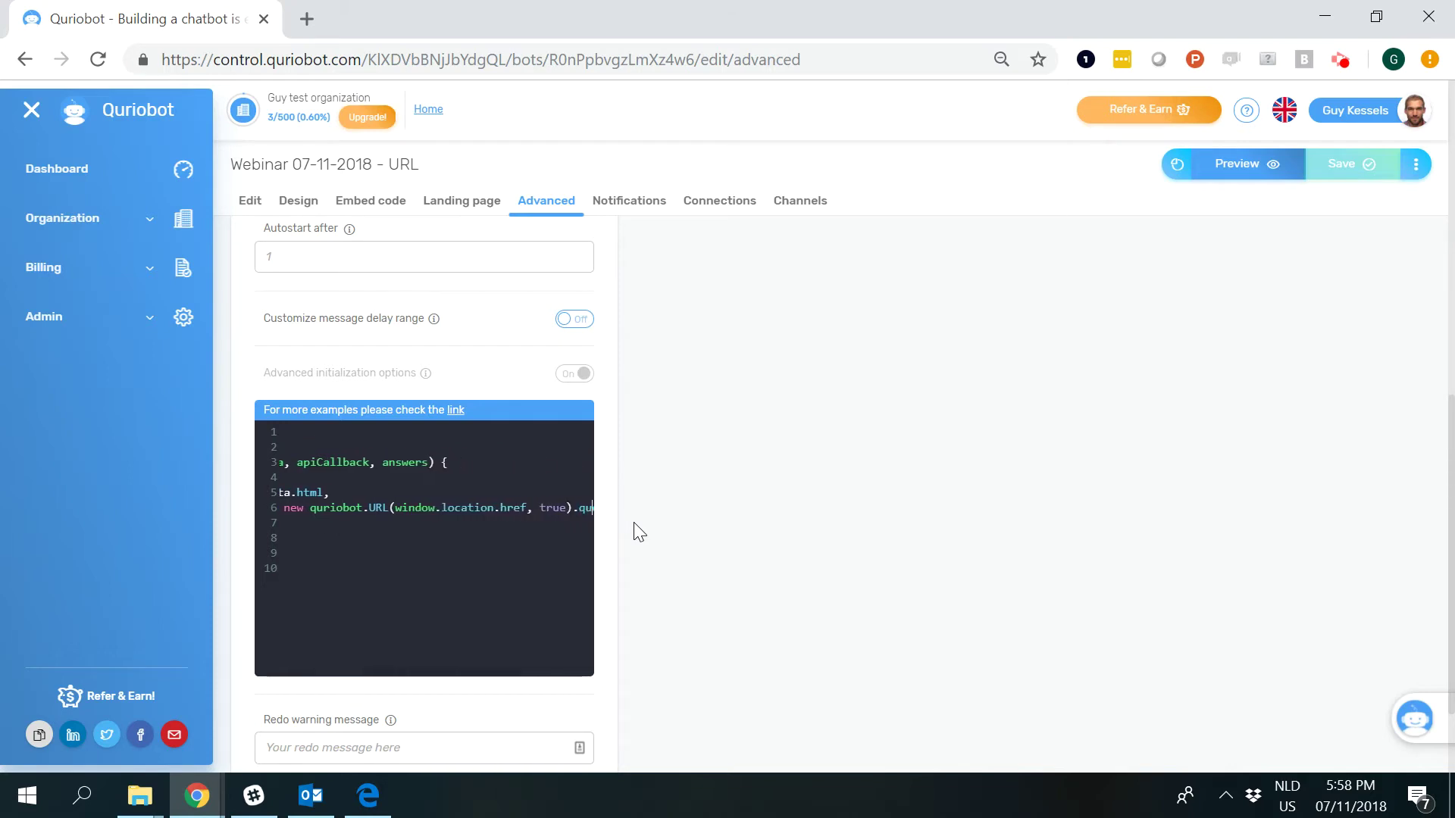
key(Right)
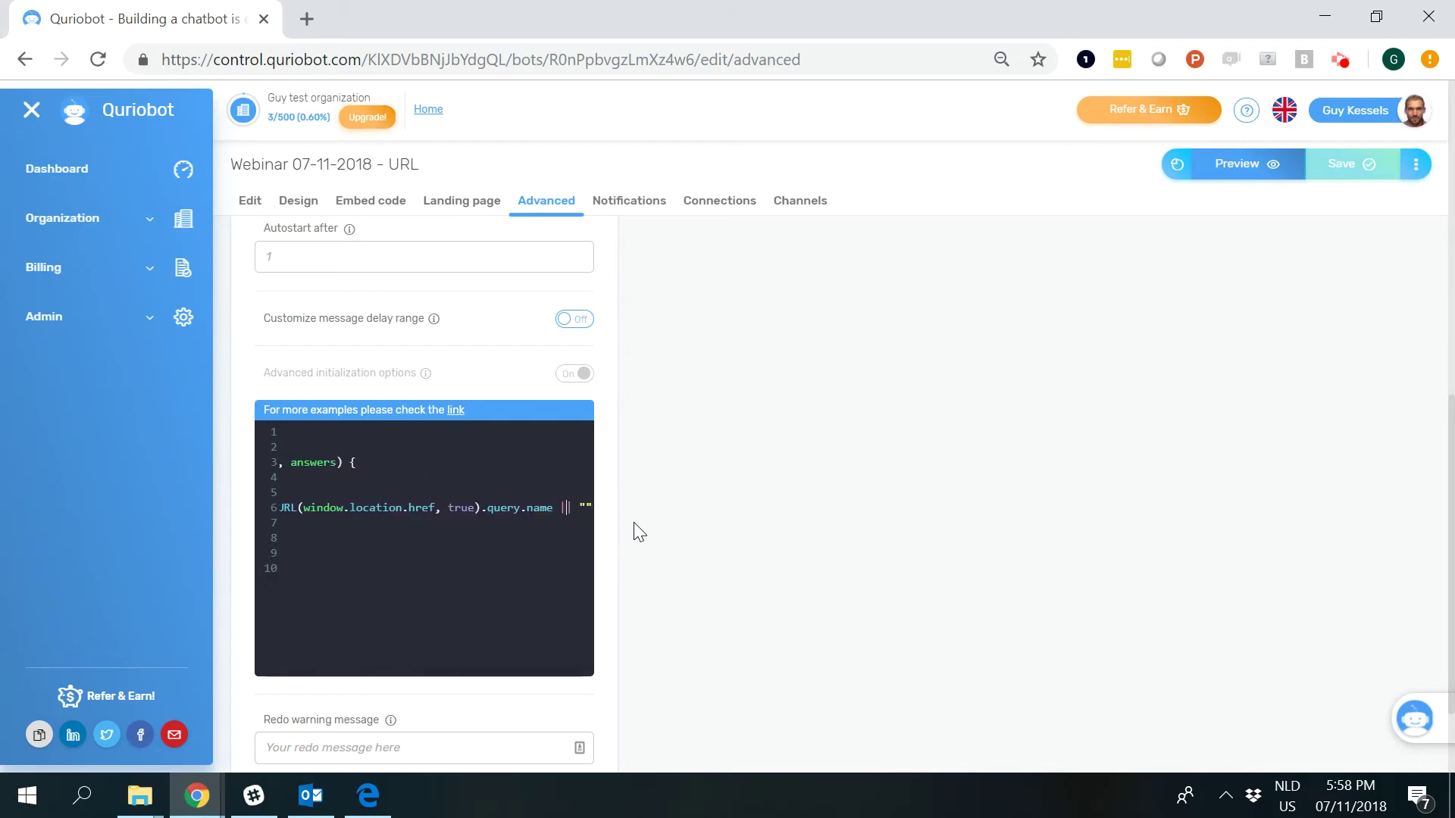
key(shift+Left)
key(shift+Left)
Step: Go back to the Edit tab to see the step answering {%api.name%}
scroll(406, 379, up, 2)
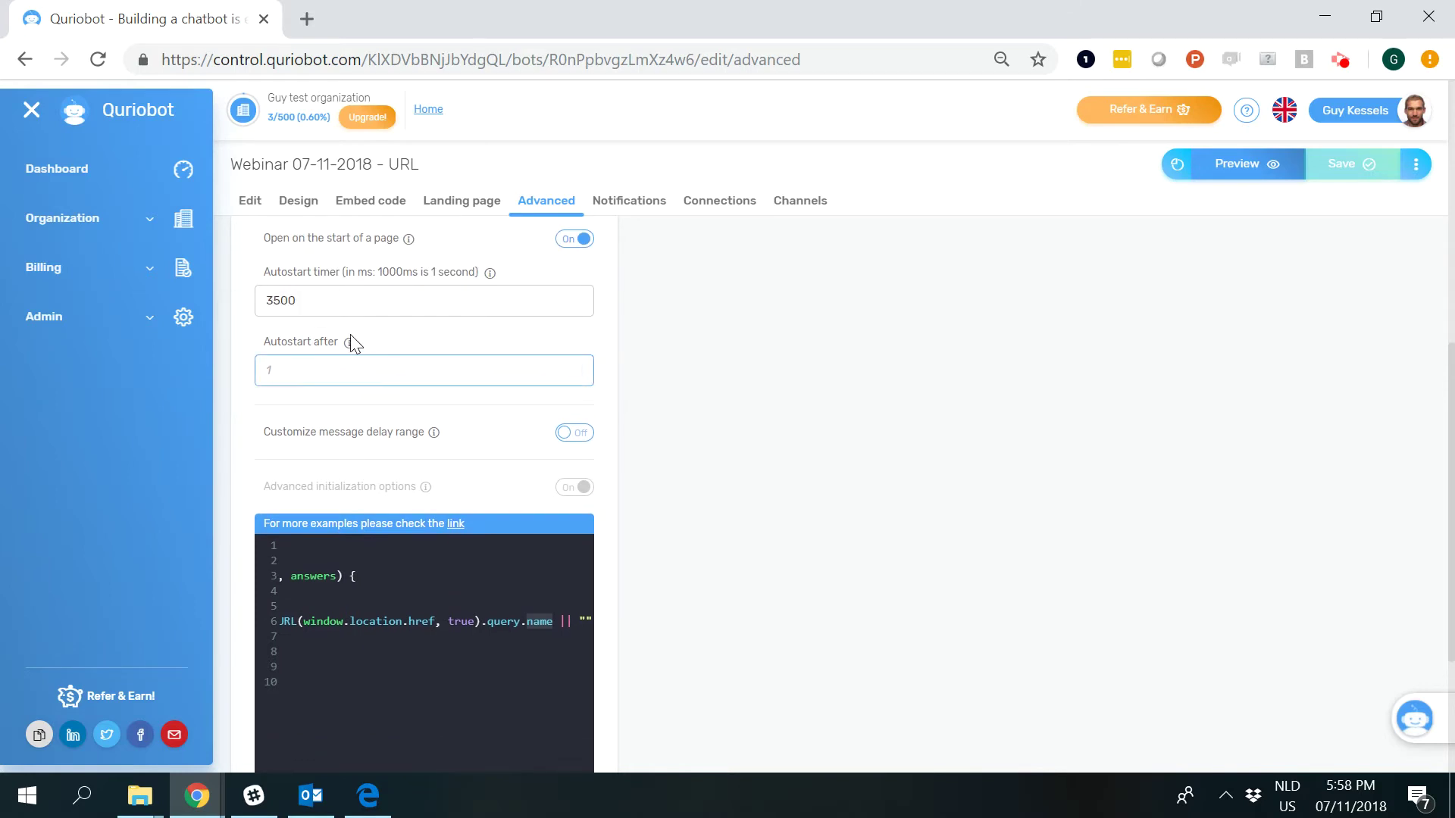
scroll(510, 489, up, 4)
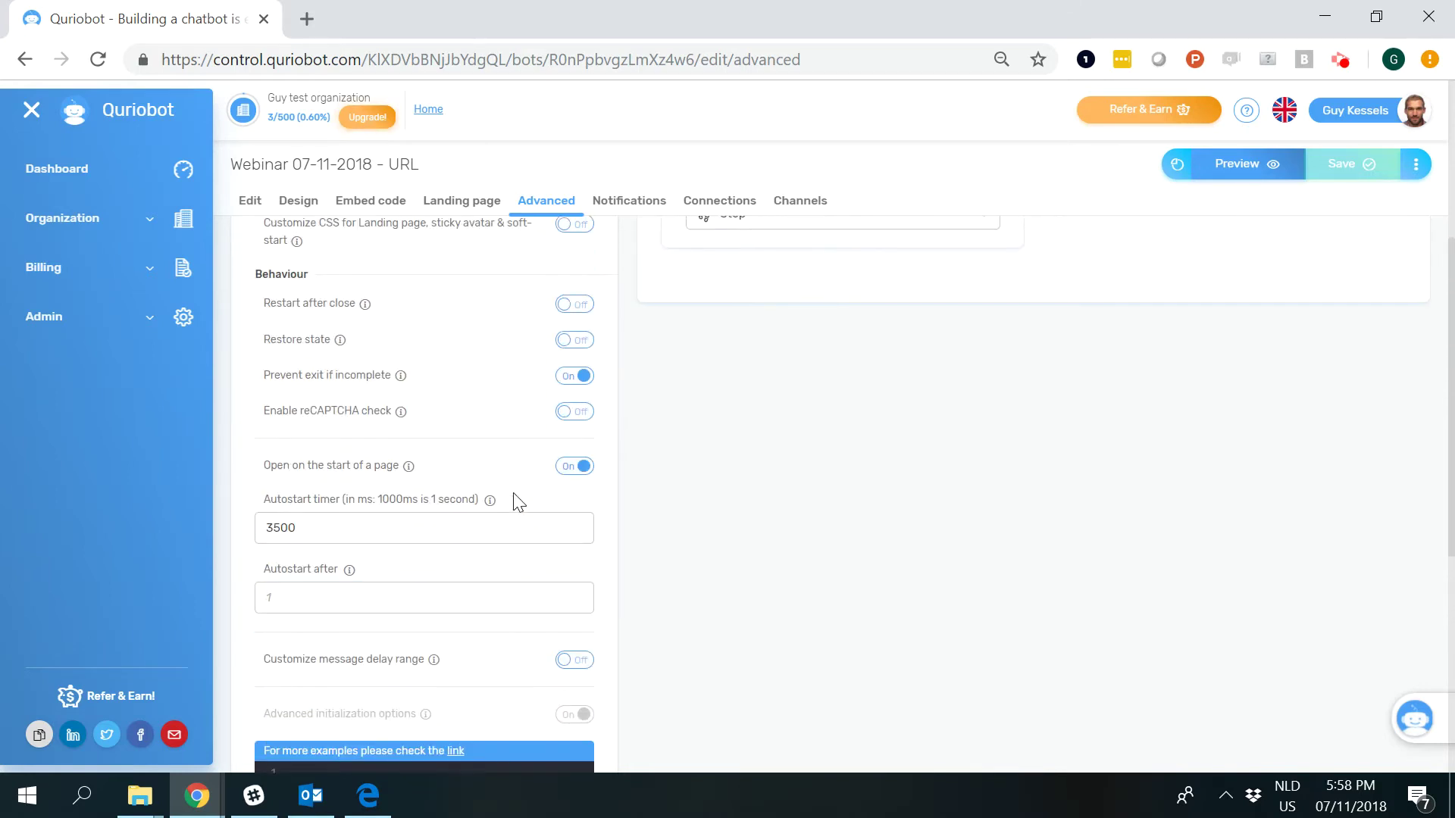
click(249, 201)
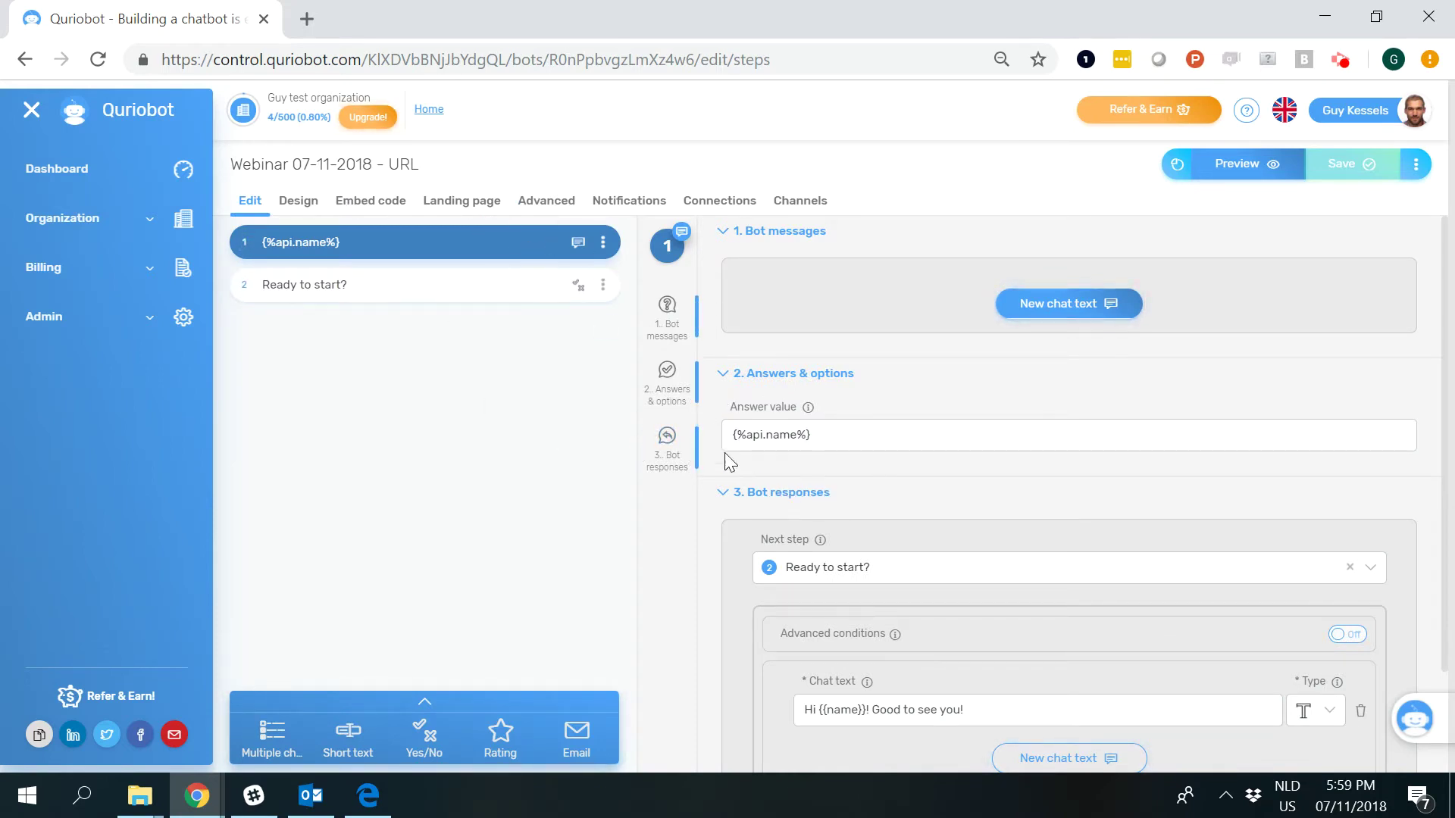
click(369, 794)
scroll(477, 644, down, 1)
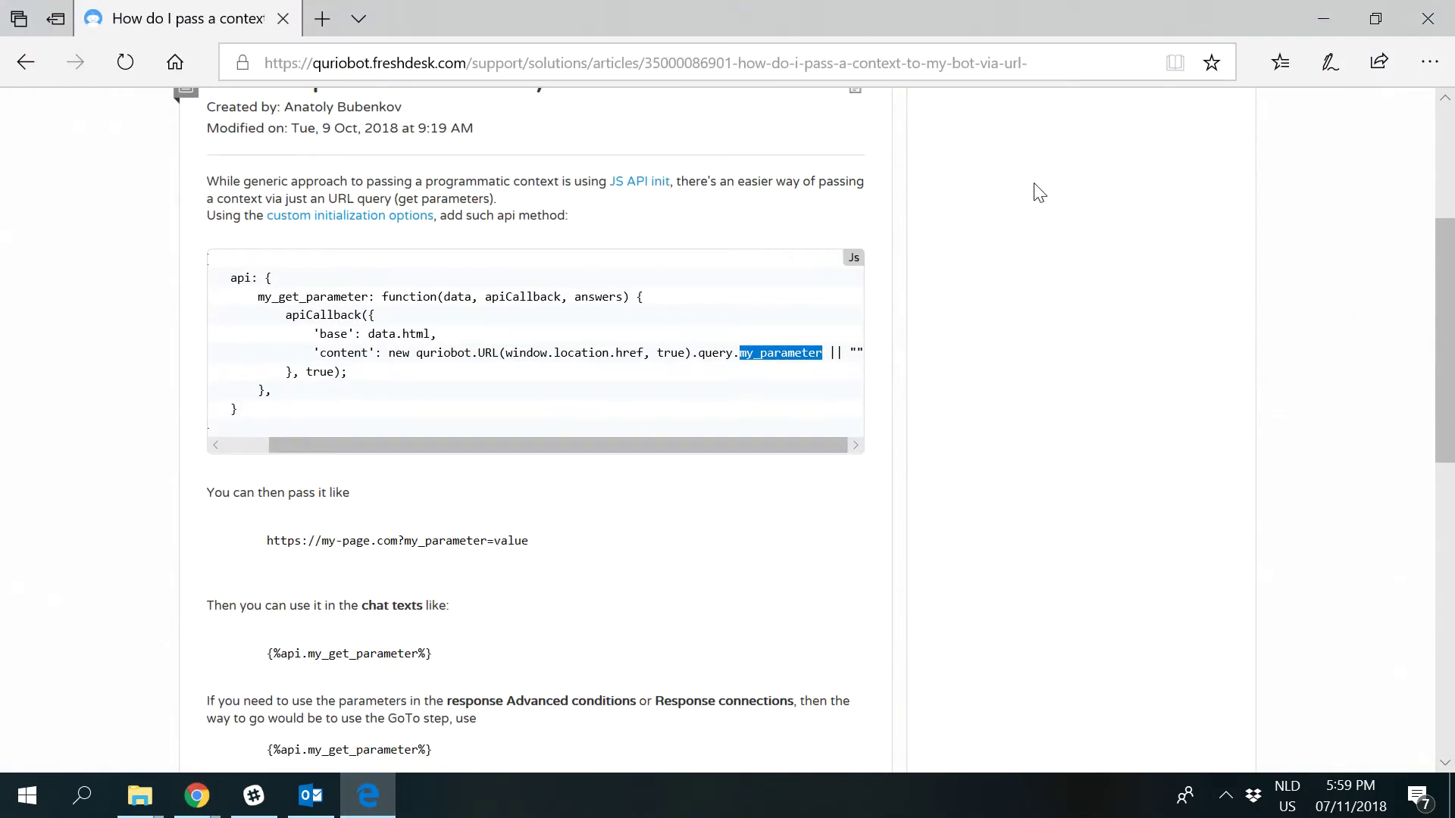
click(1312, 29)
click(730, 438)
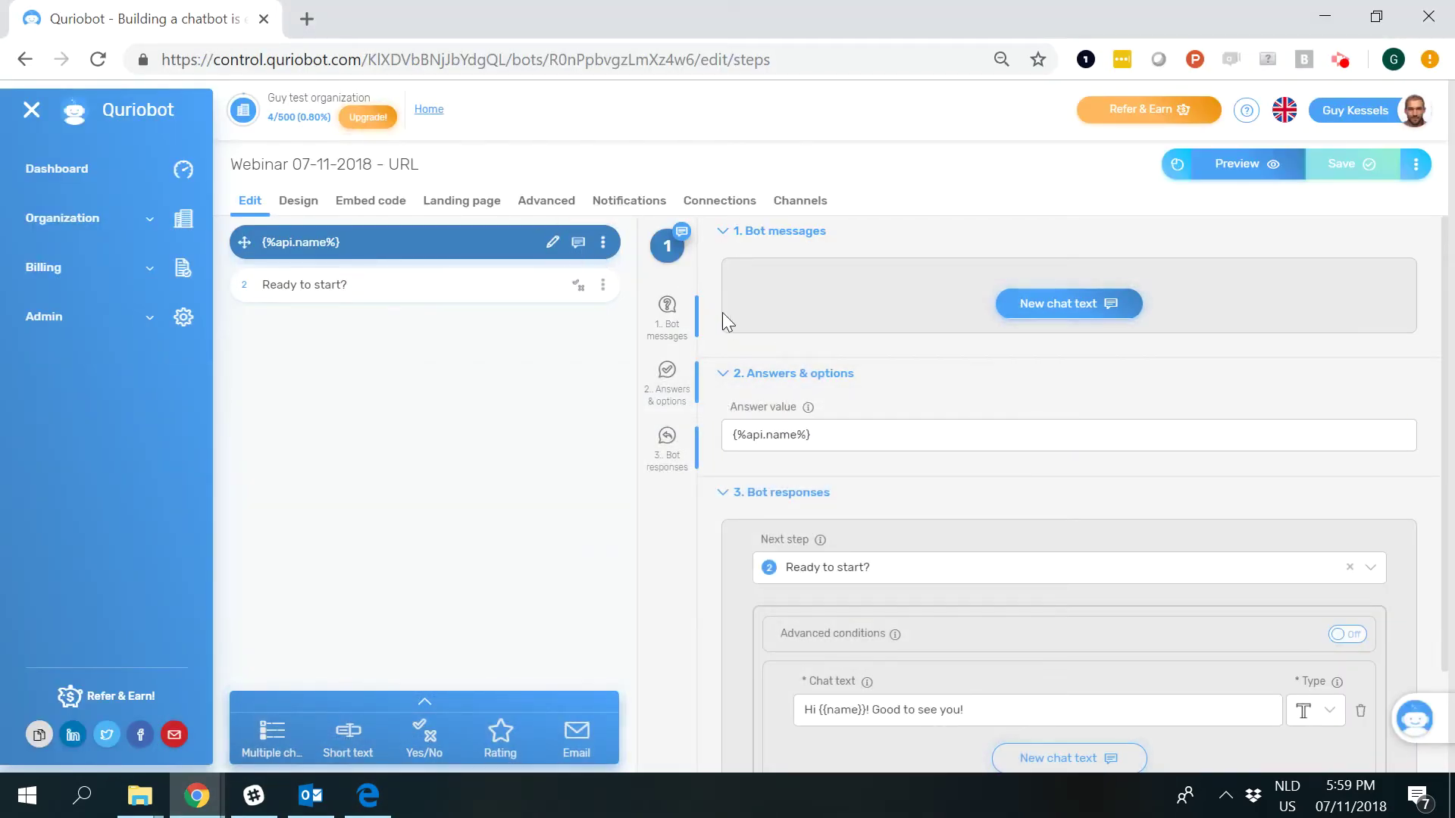
Step: Inspect the first step's answer value {%api.name%}
click(738, 436)
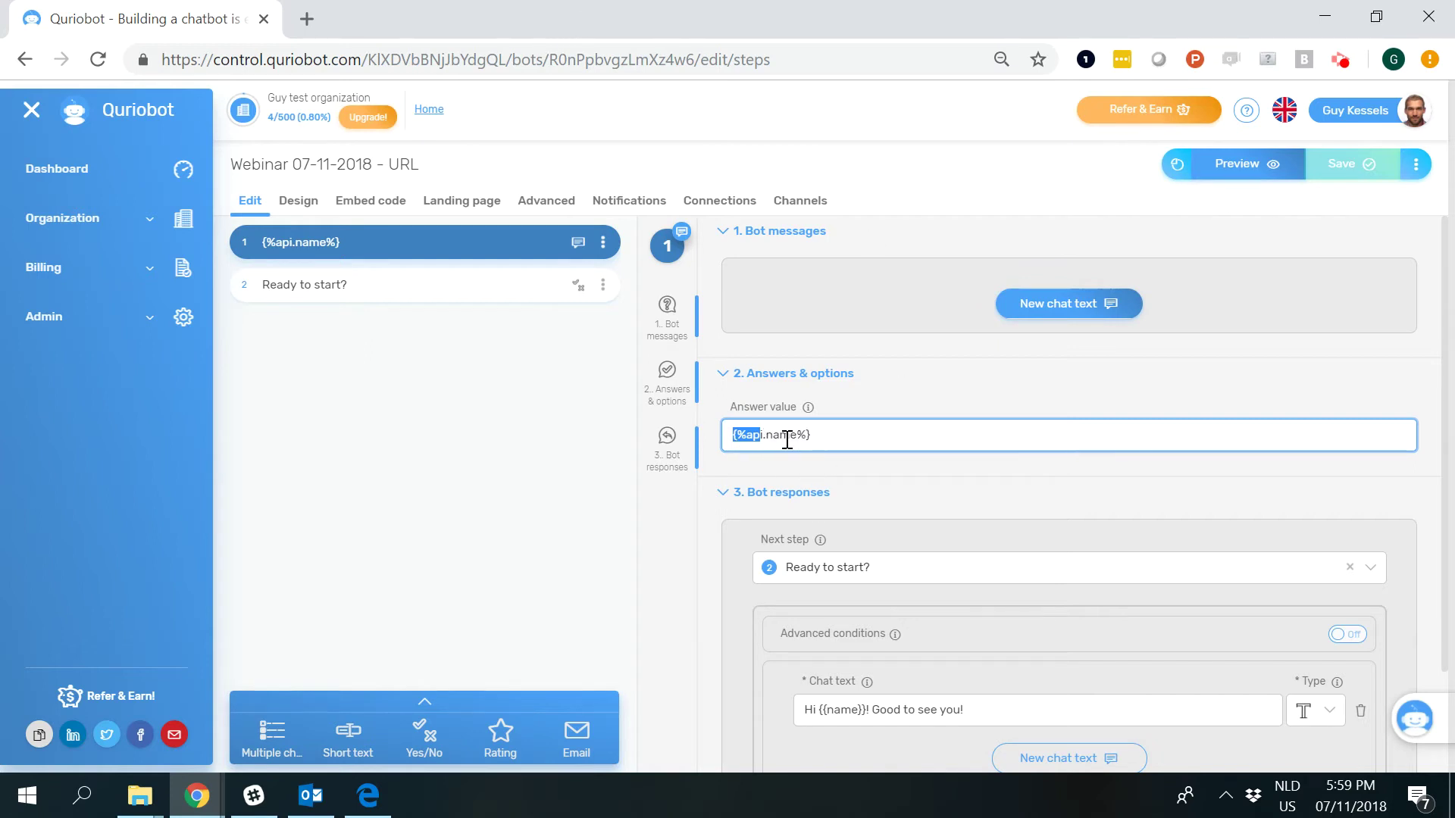
key(Left)
drag(828, 441, 704, 435)
click(897, 393)
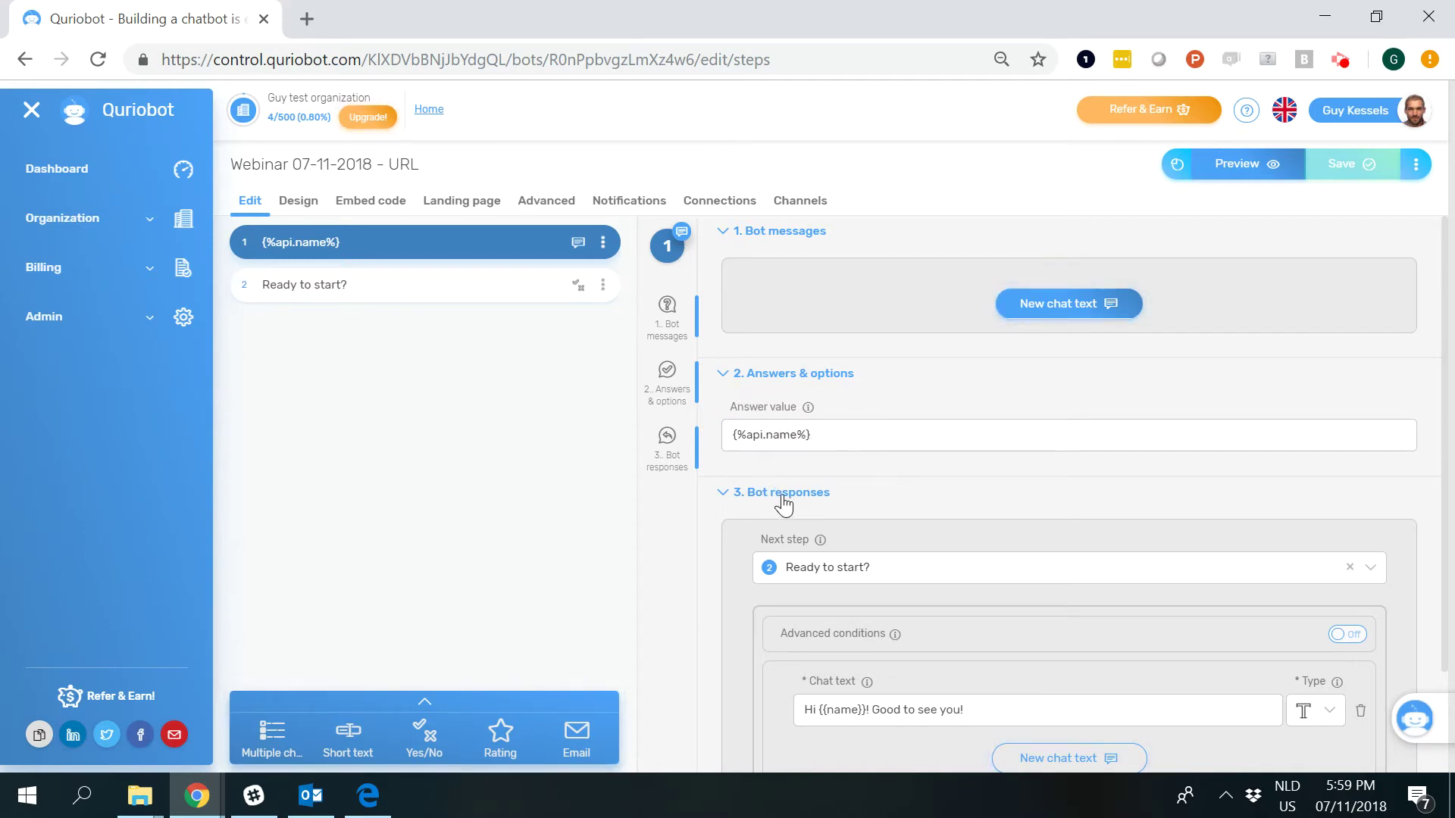
scroll(822, 499, down, 2)
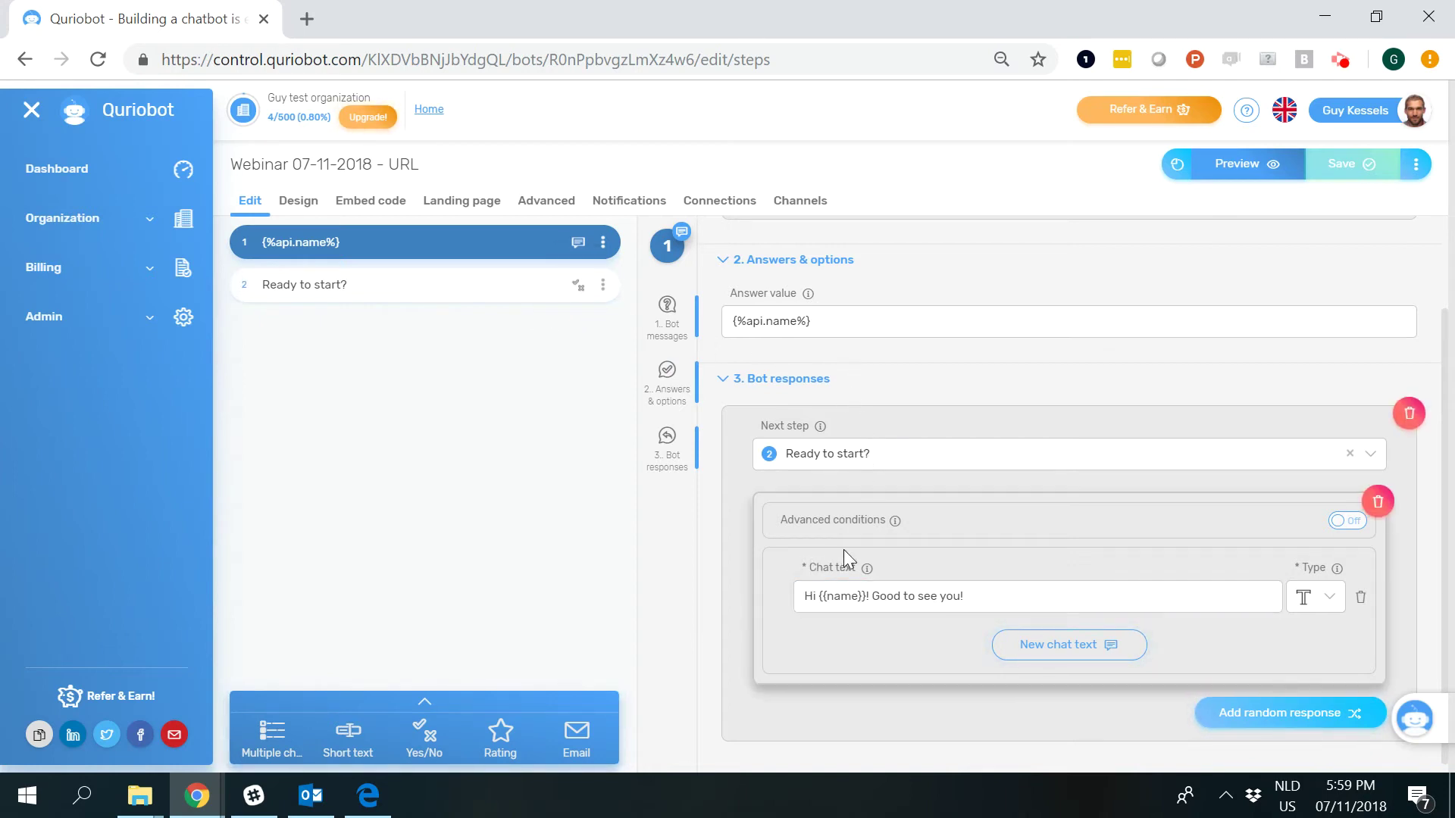
Step: Review the greeting chat text, then view the Advanced tab's variable 'name' tied to {%api.name%}
click(877, 601)
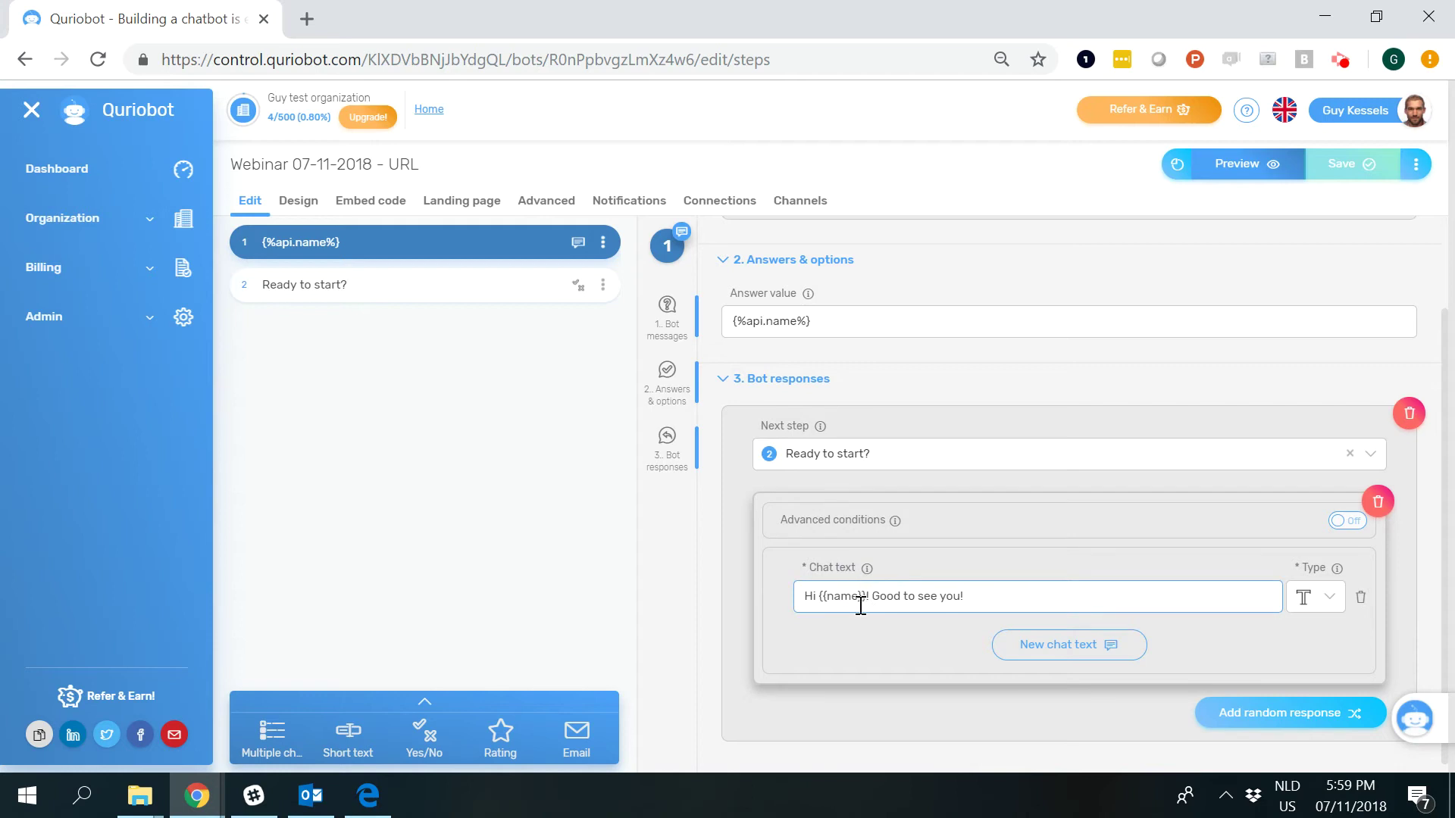
click(781, 331)
double_click(781, 322)
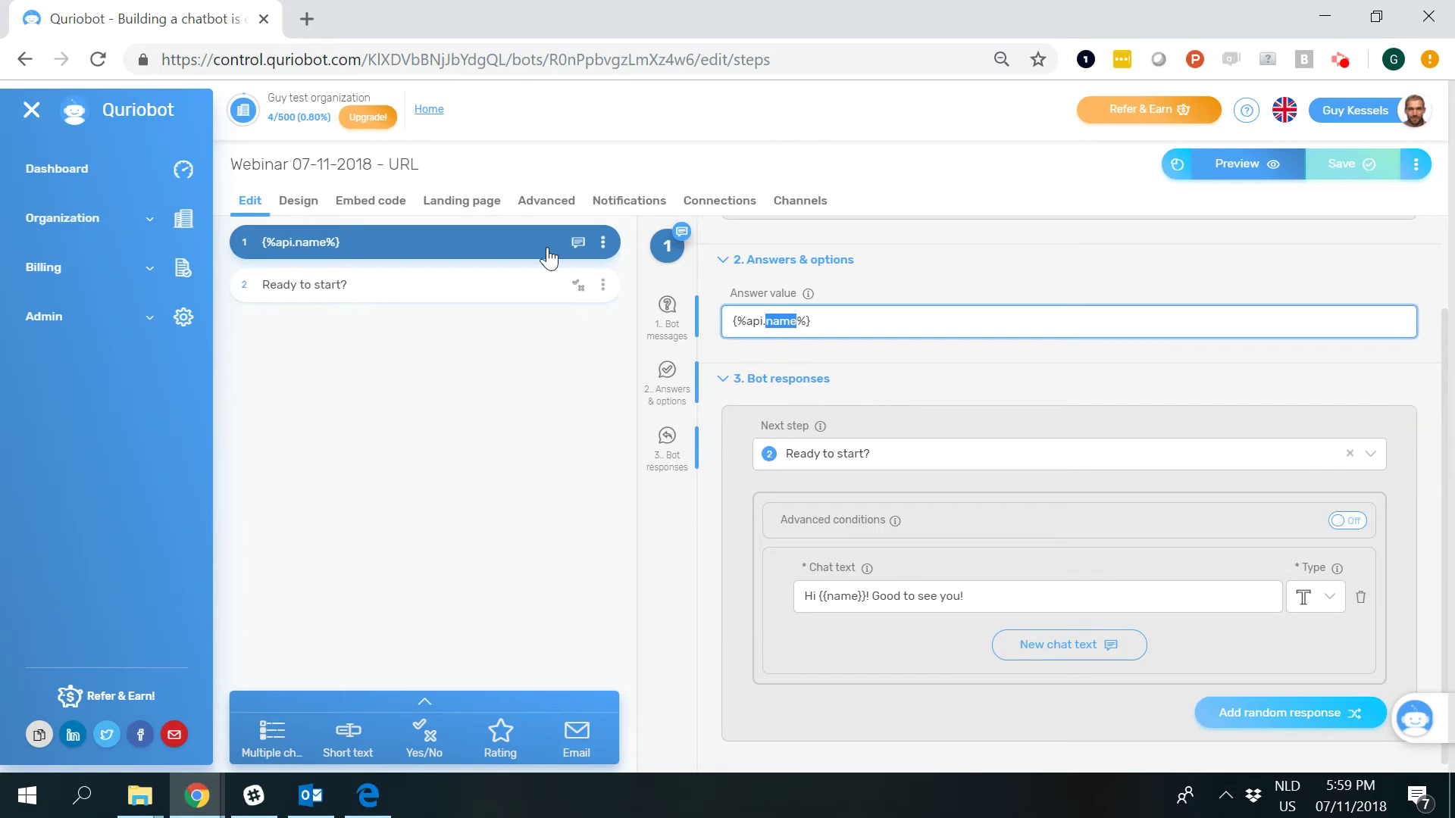
click(546, 205)
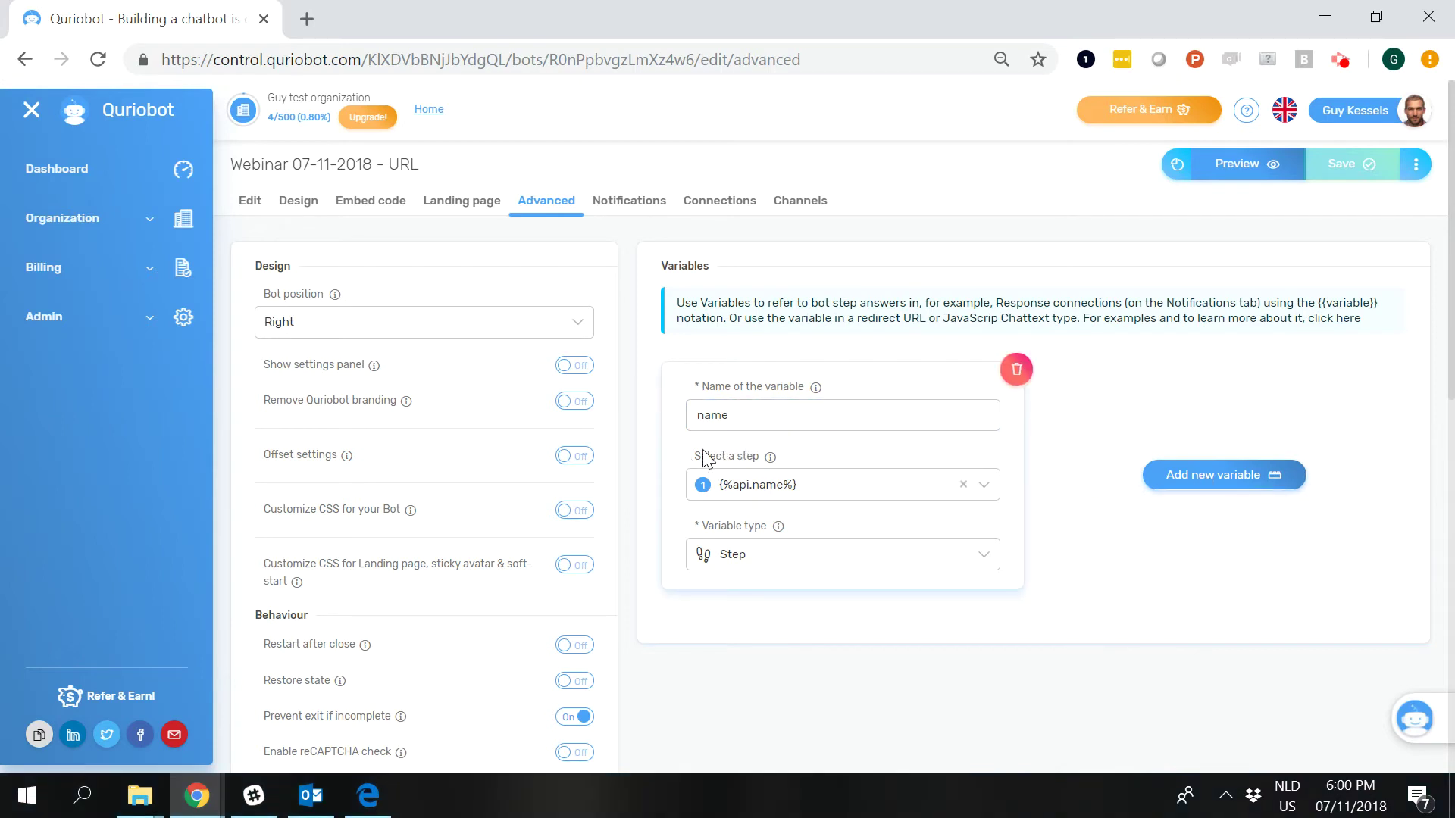
Step: Keep the 'name' variable bound to step {%api.name%}, then return to step 1's {{name}} greeting
click(729, 493)
click(765, 527)
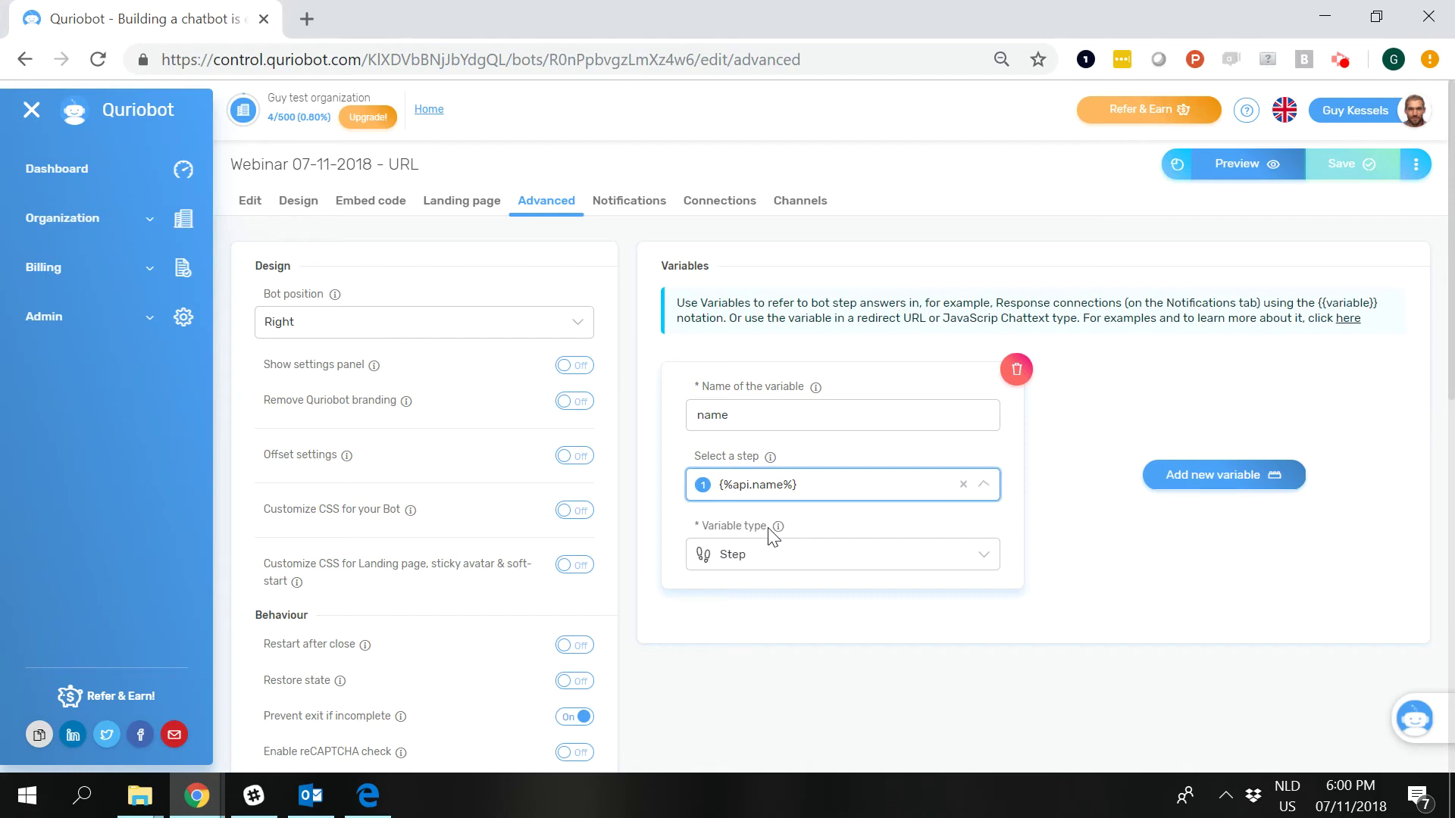
click(725, 409)
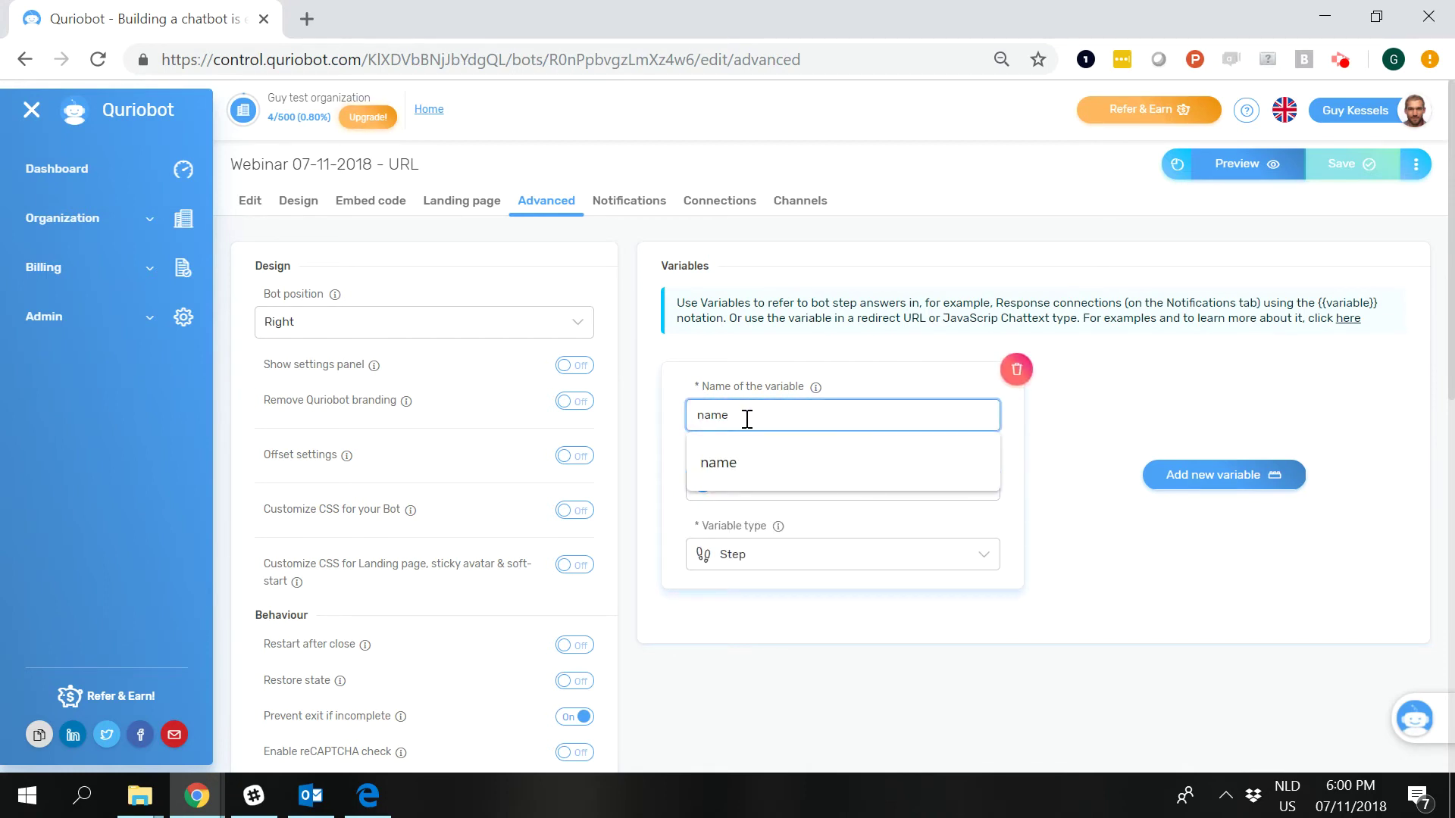
click(251, 203)
scroll(909, 509, down, 2)
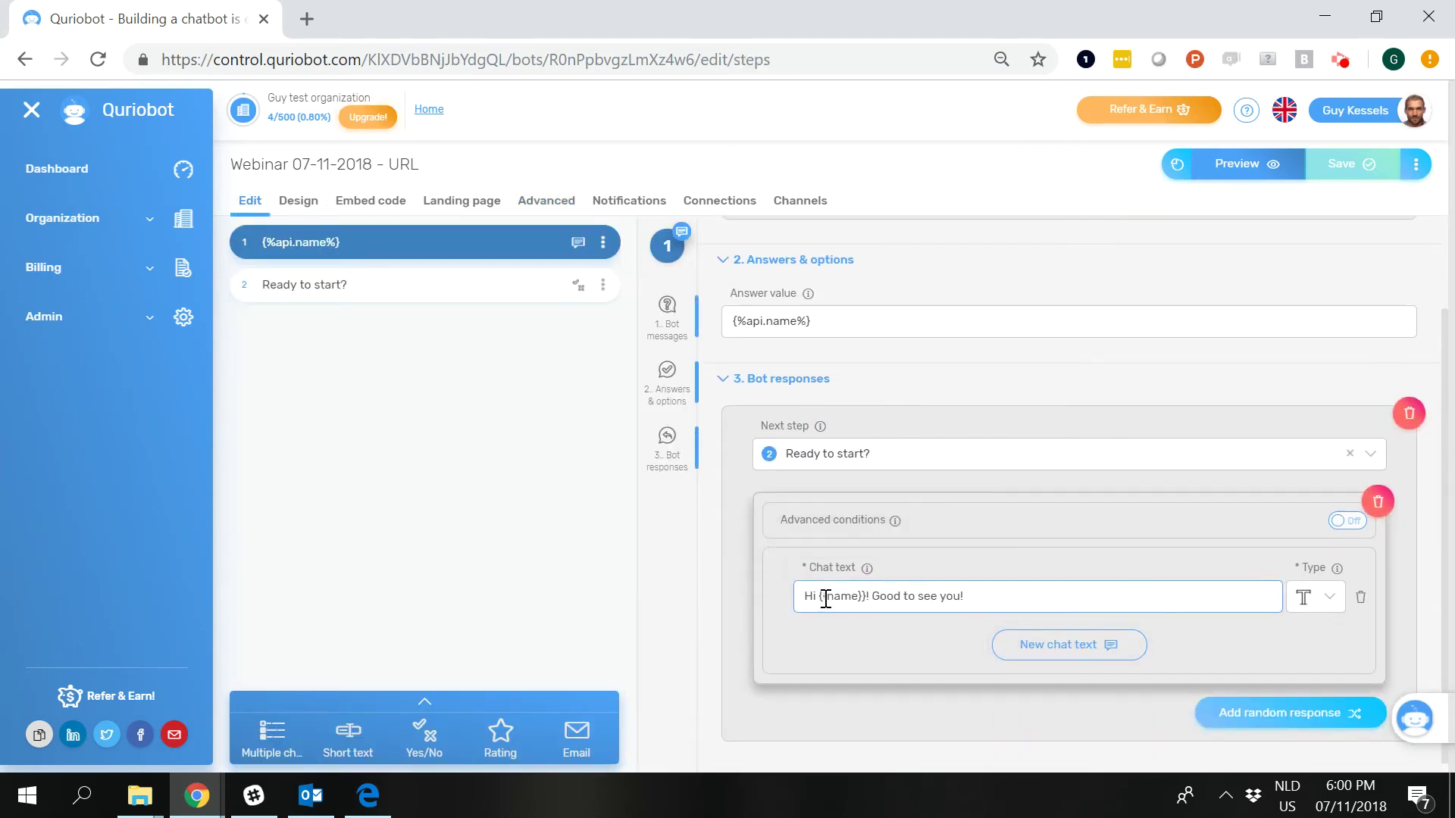
click(976, 600)
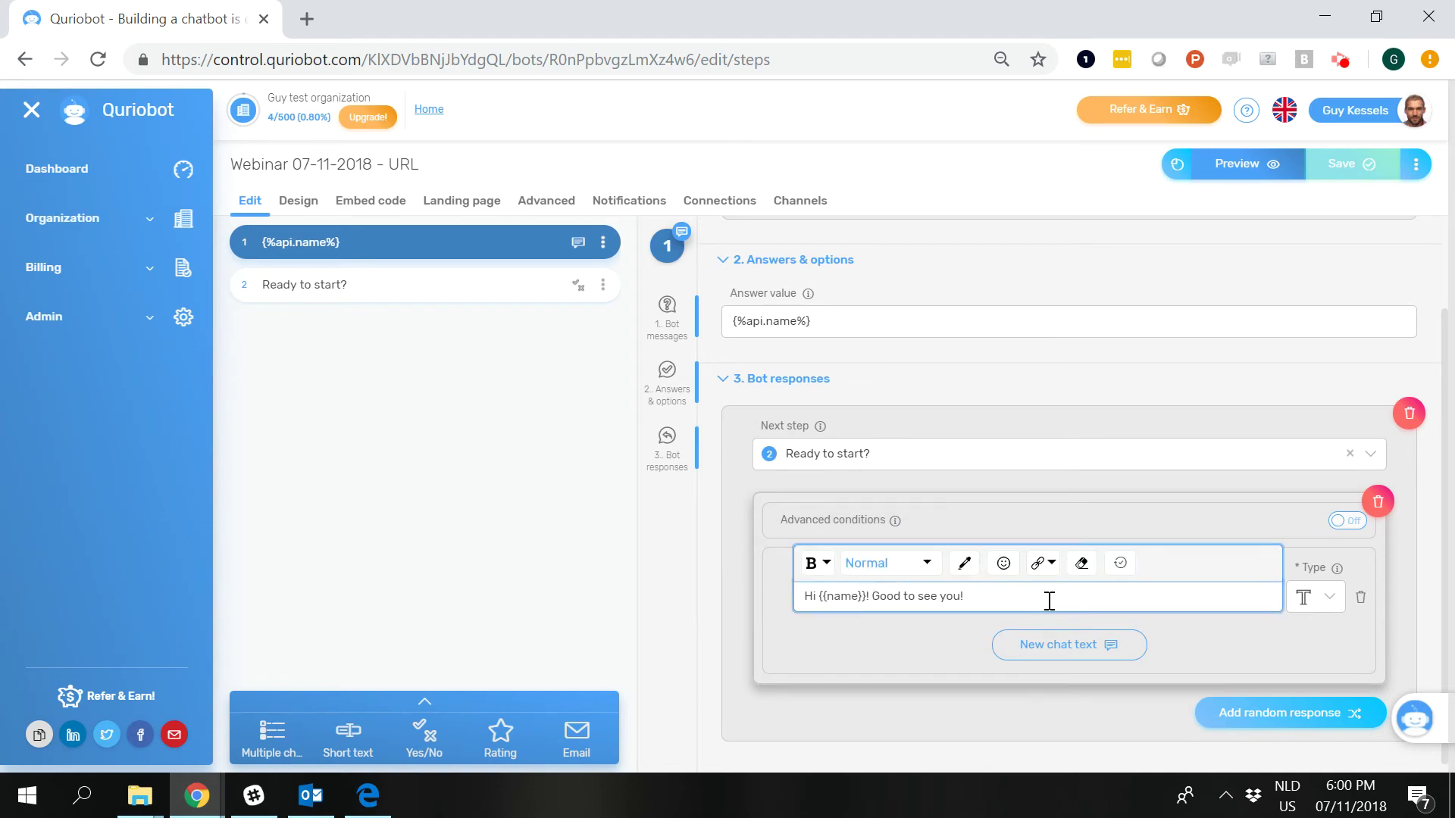
key(Left)
key(shift+Left)
key(shift+Left)
click(919, 597)
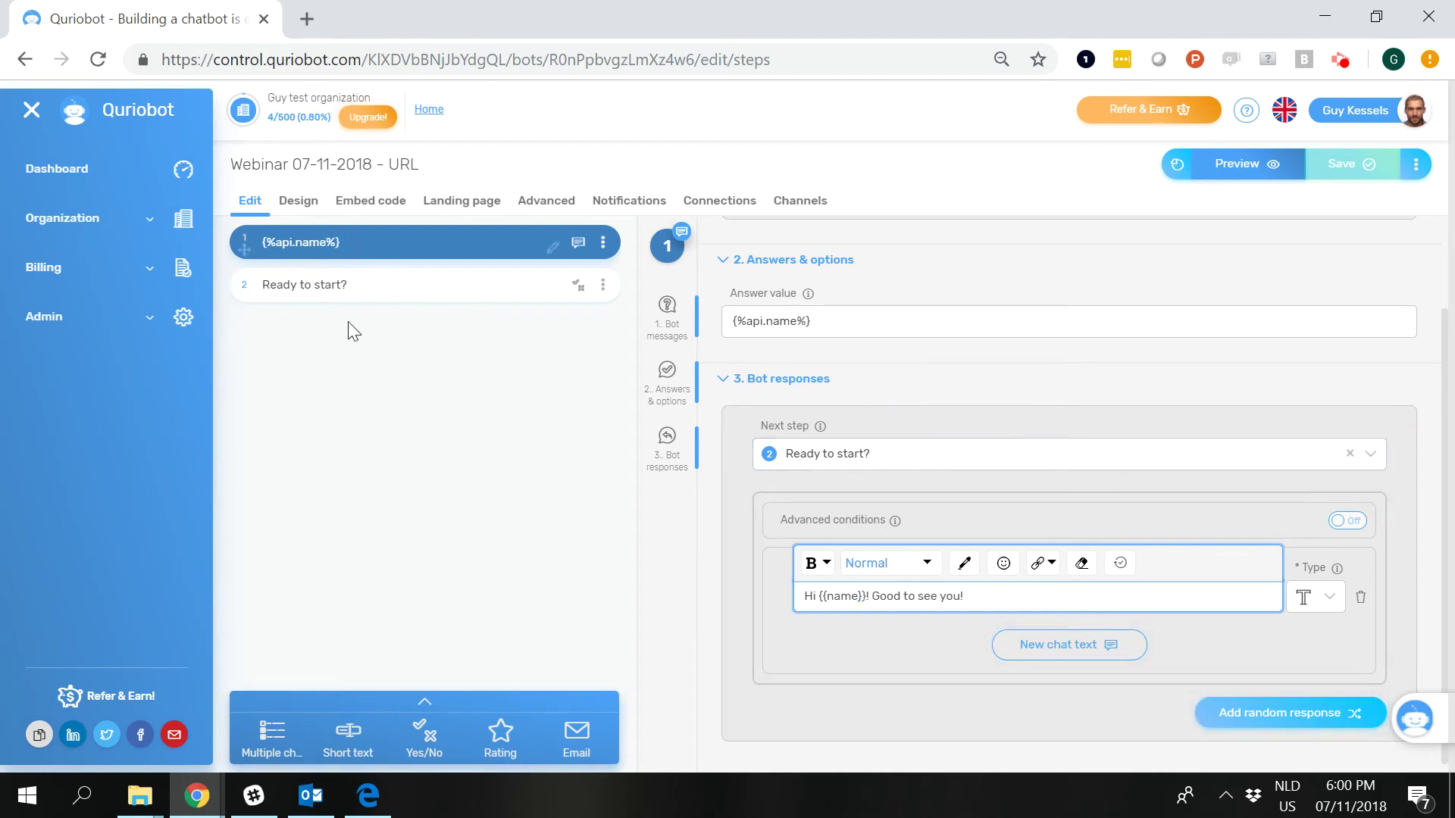
click(549, 206)
scroll(447, 472, down, 9)
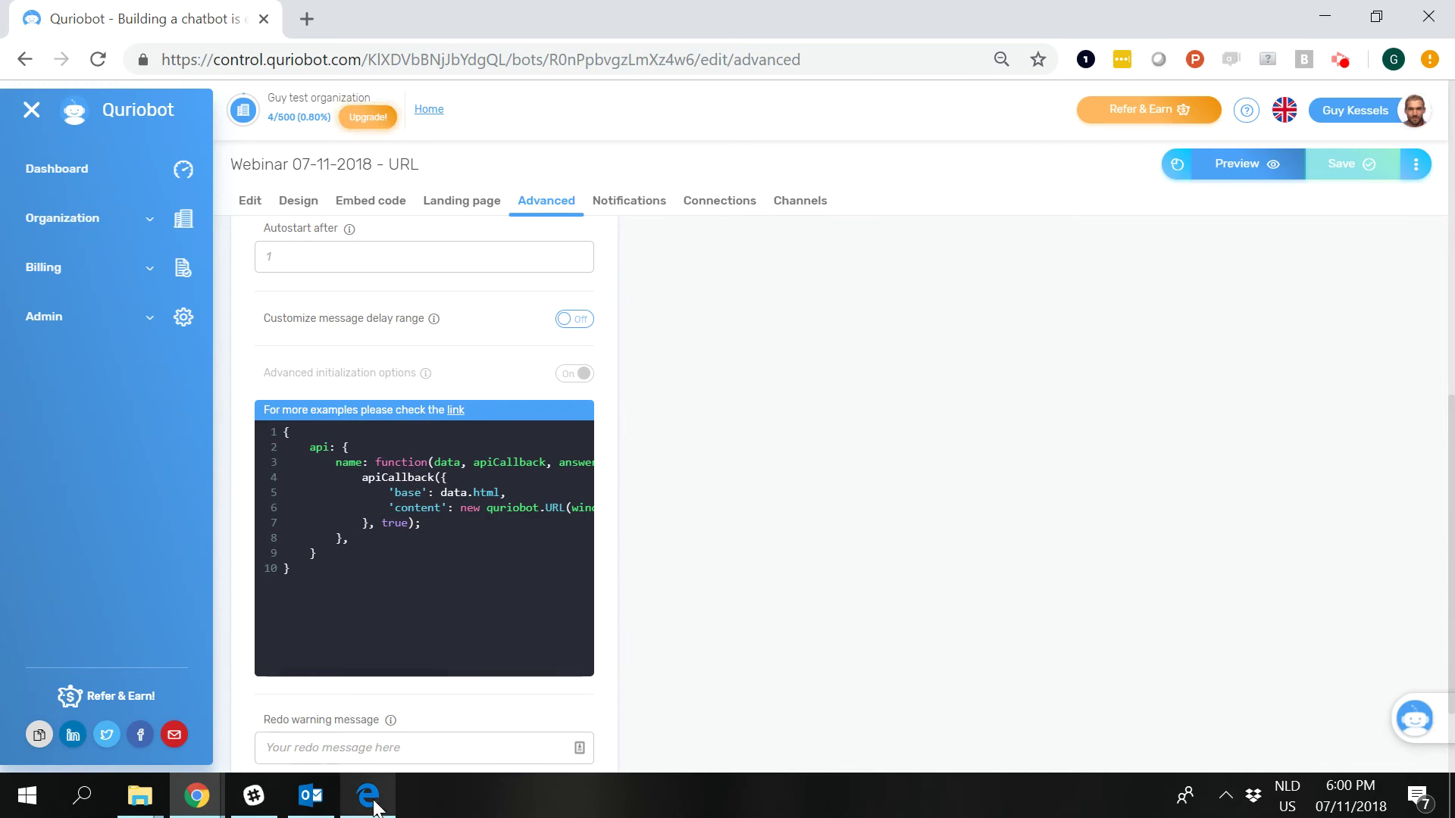
double_click(350, 463)
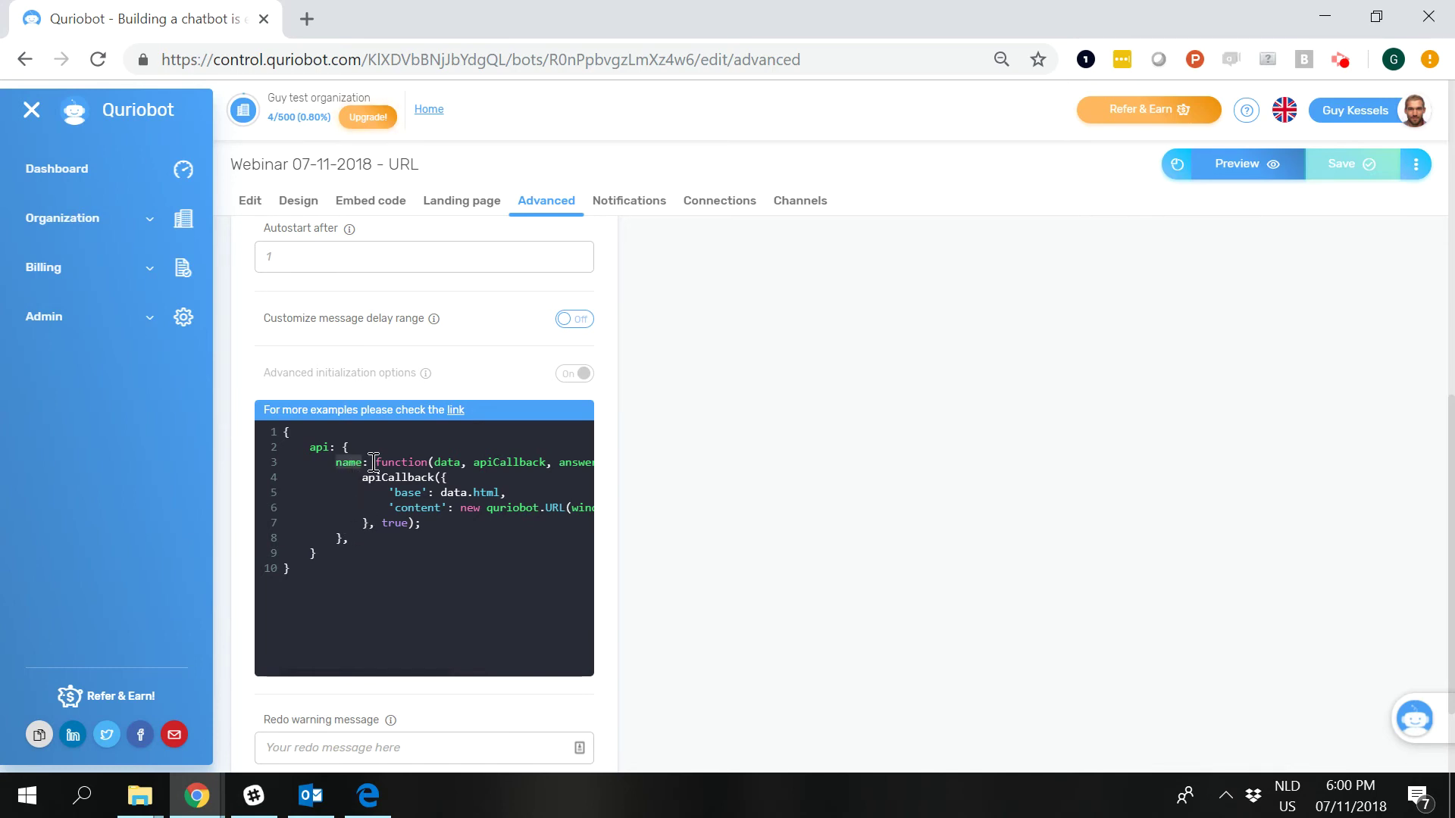
scroll(357, 515, up, 10)
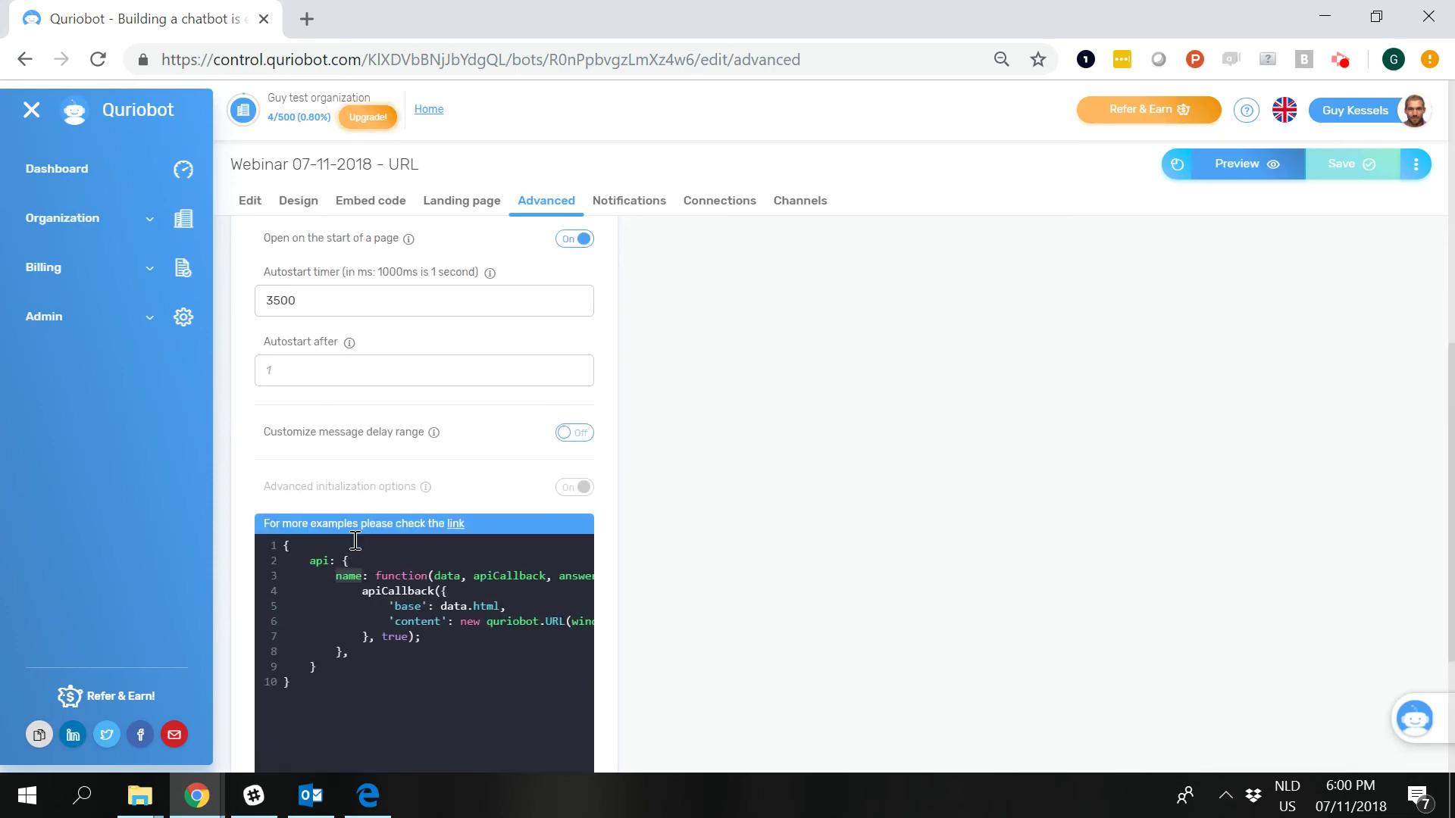
click(250, 200)
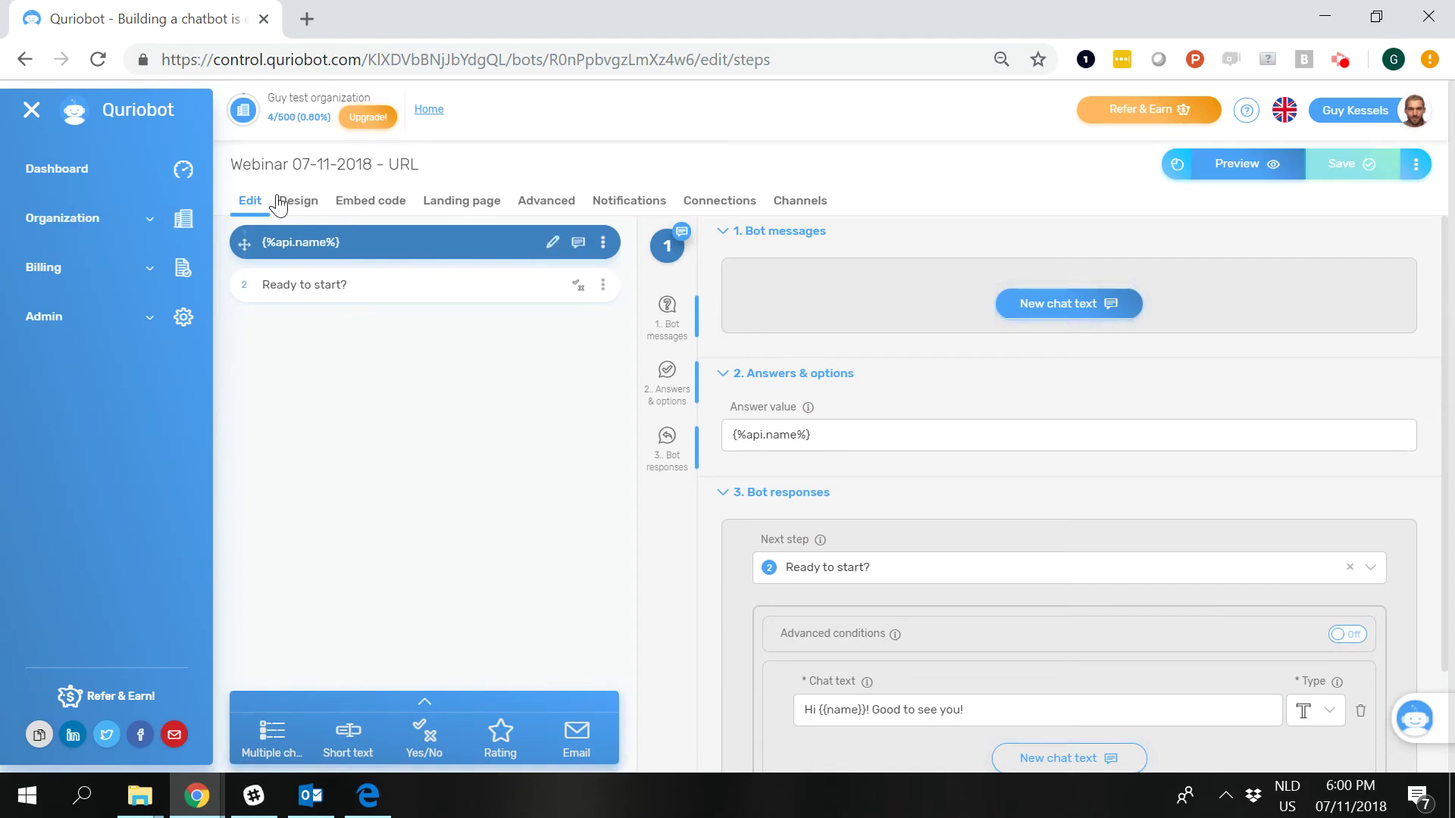
click(422, 705)
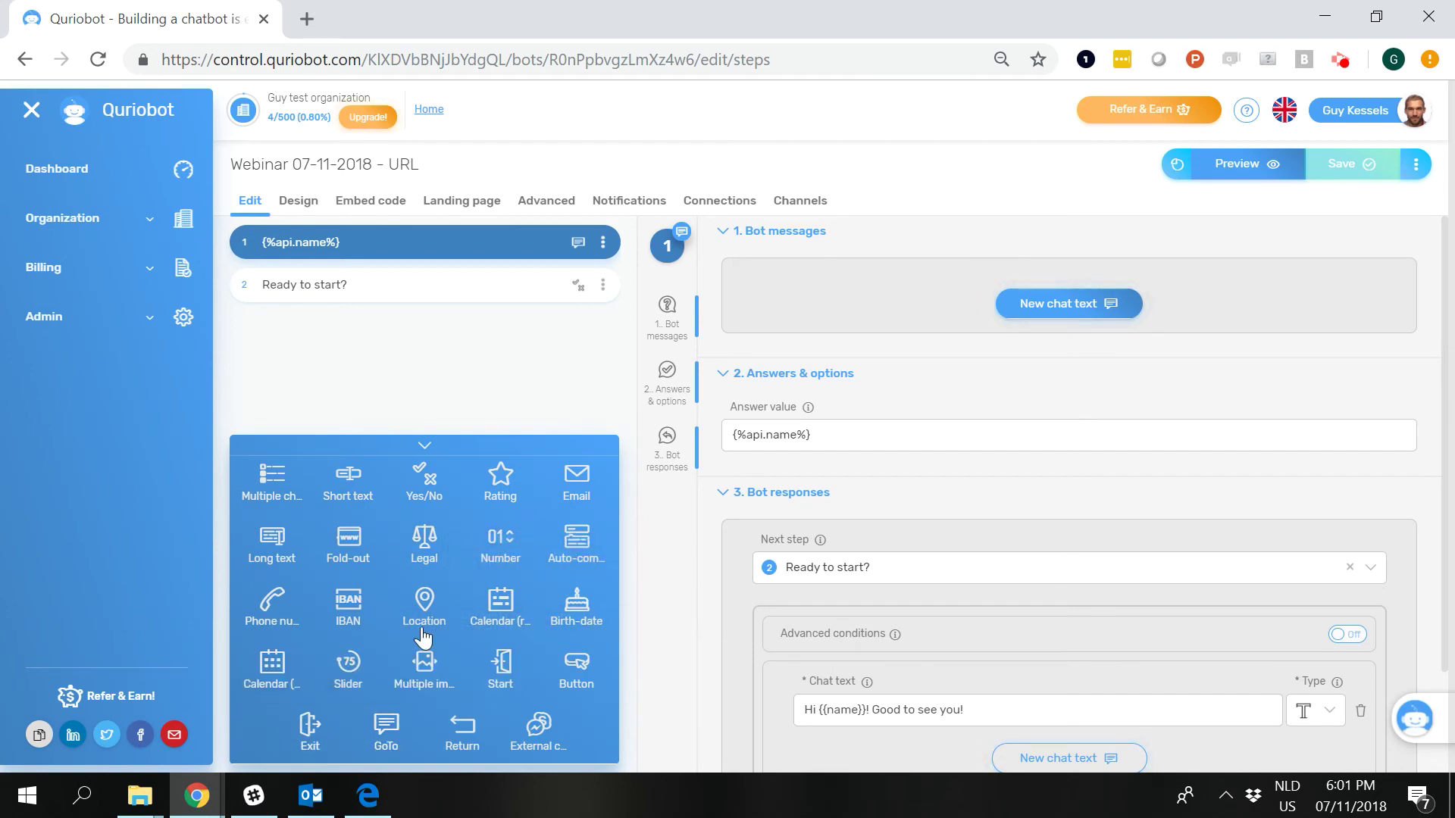
click(423, 447)
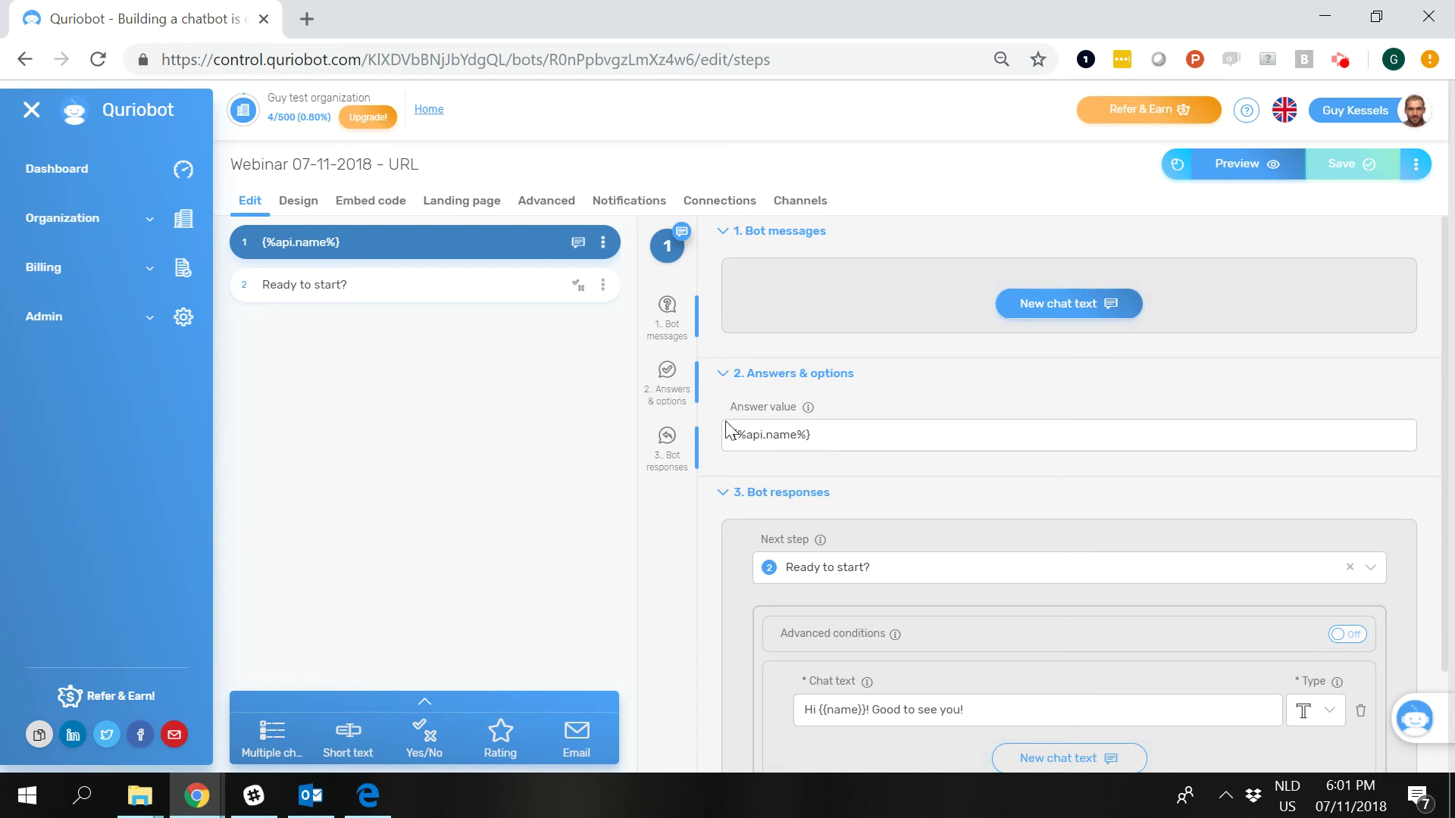
click(542, 206)
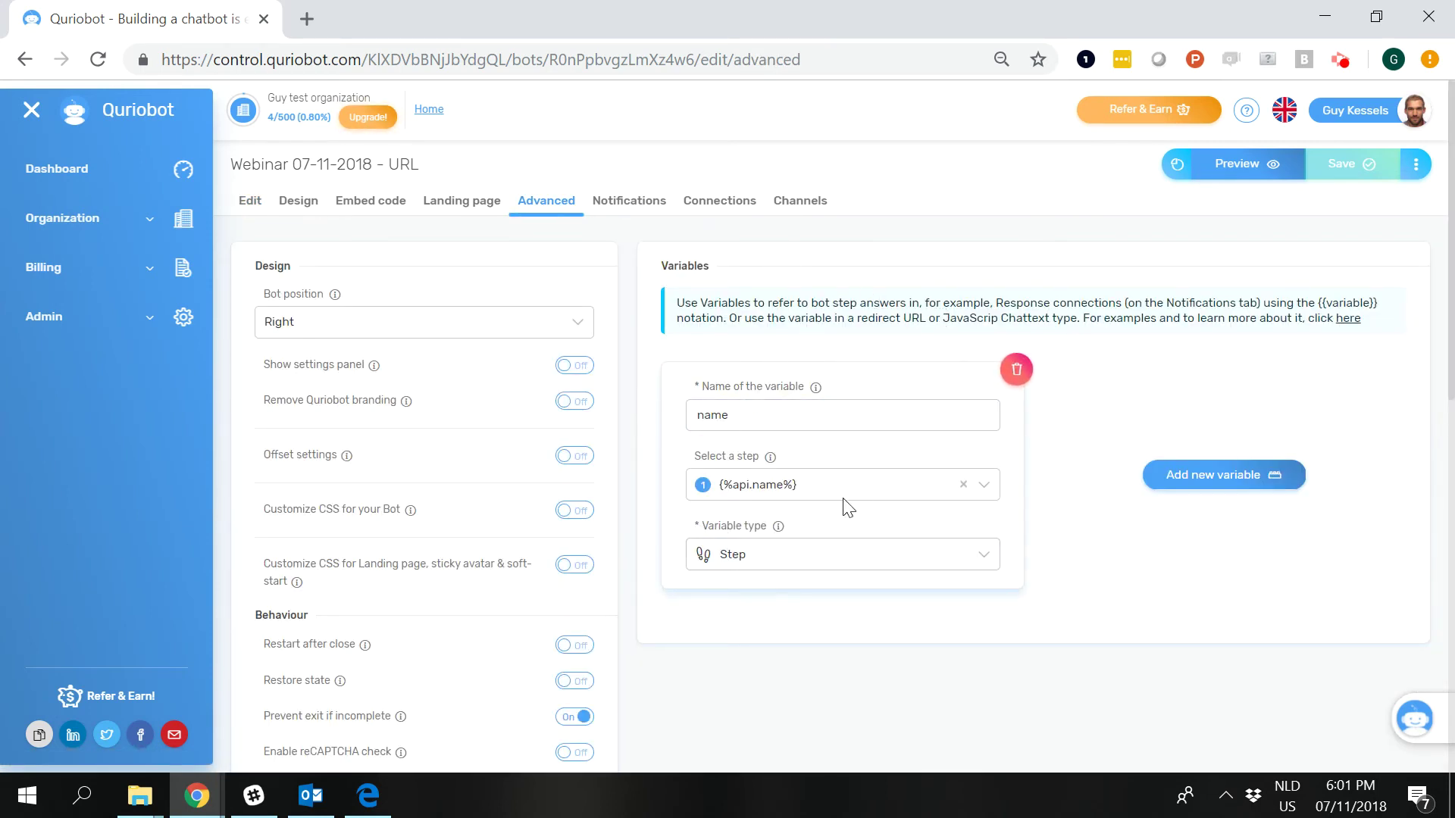
click(253, 209)
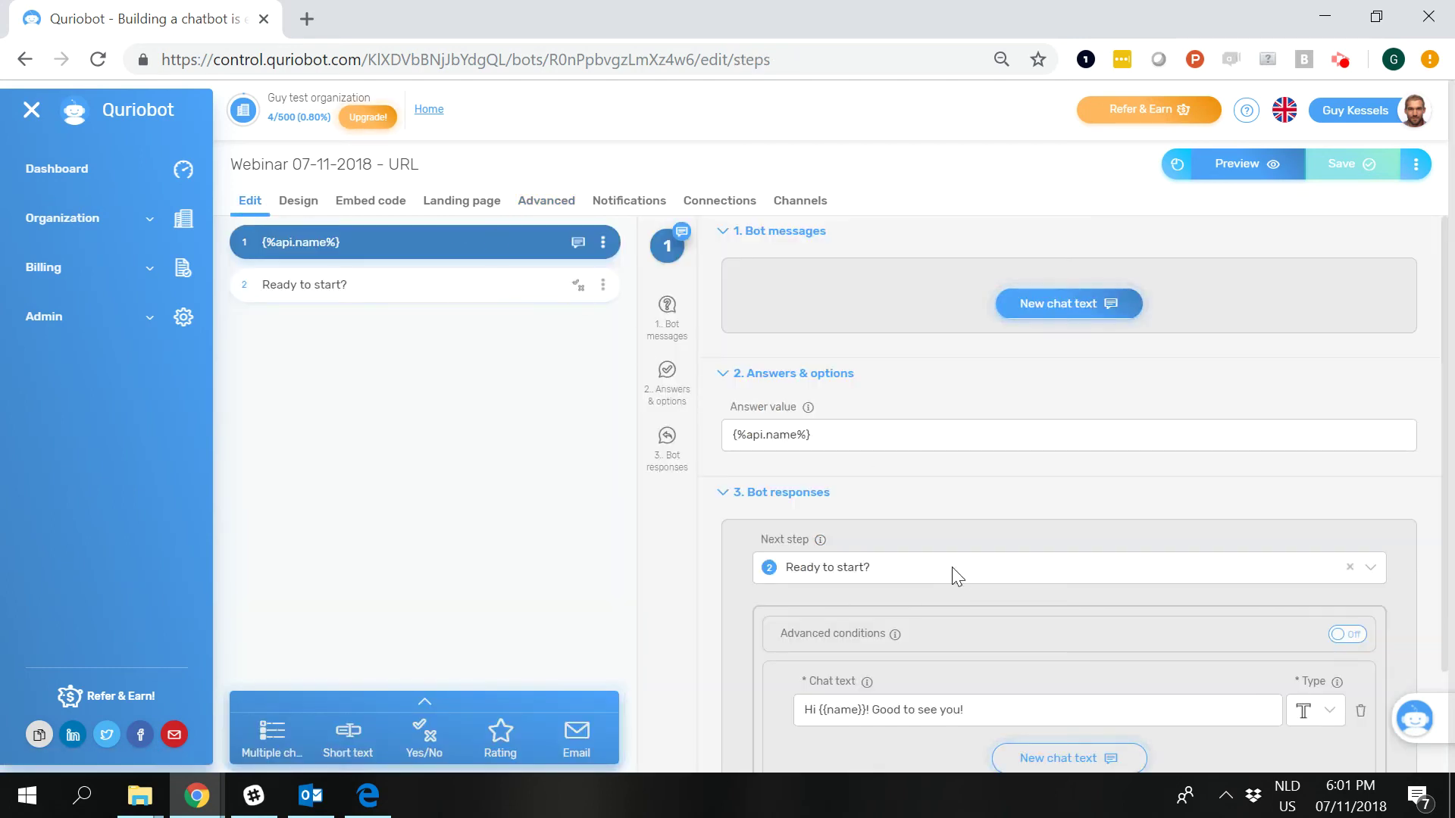
click(824, 711)
click(987, 711)
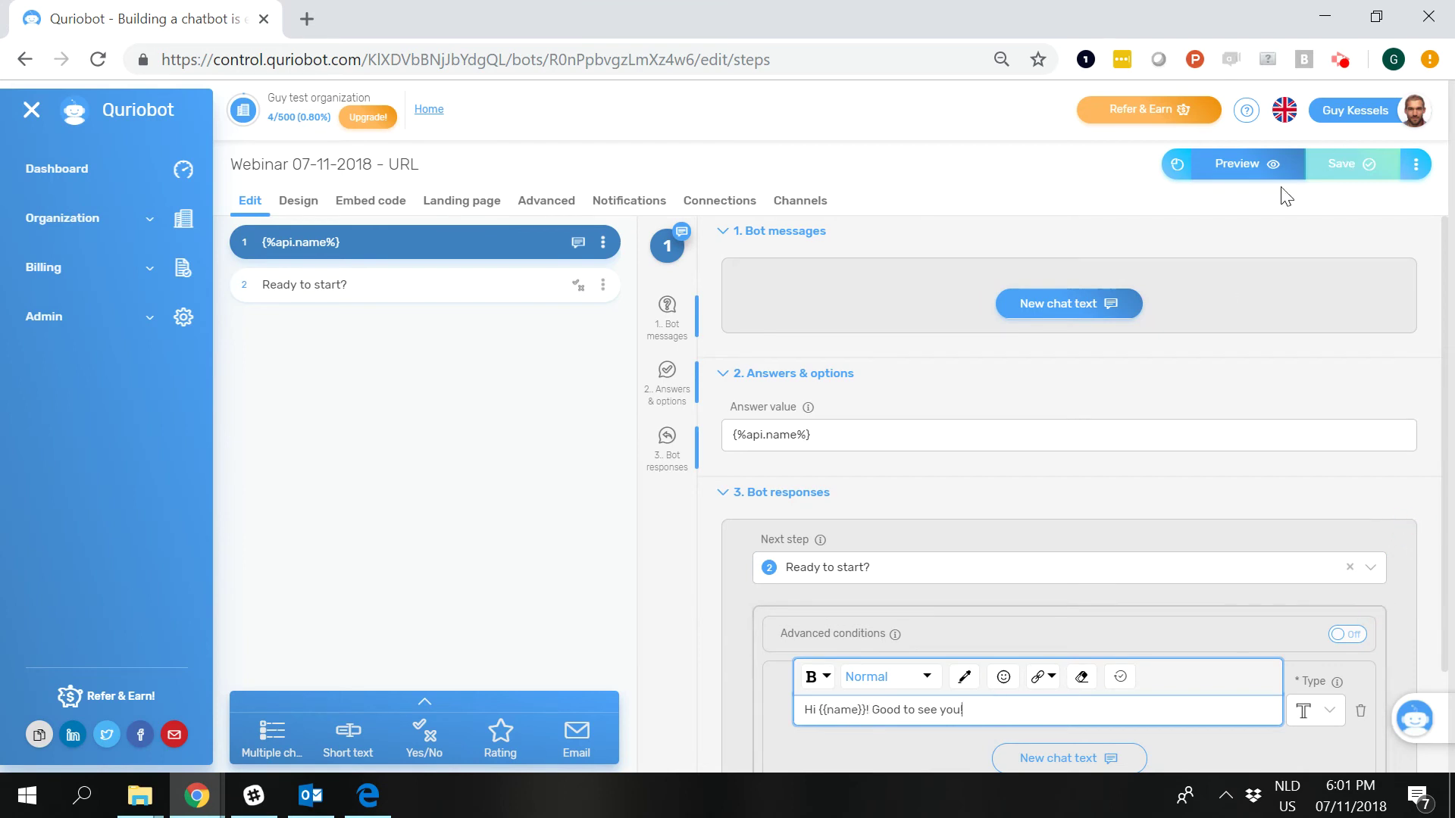
click(1246, 168)
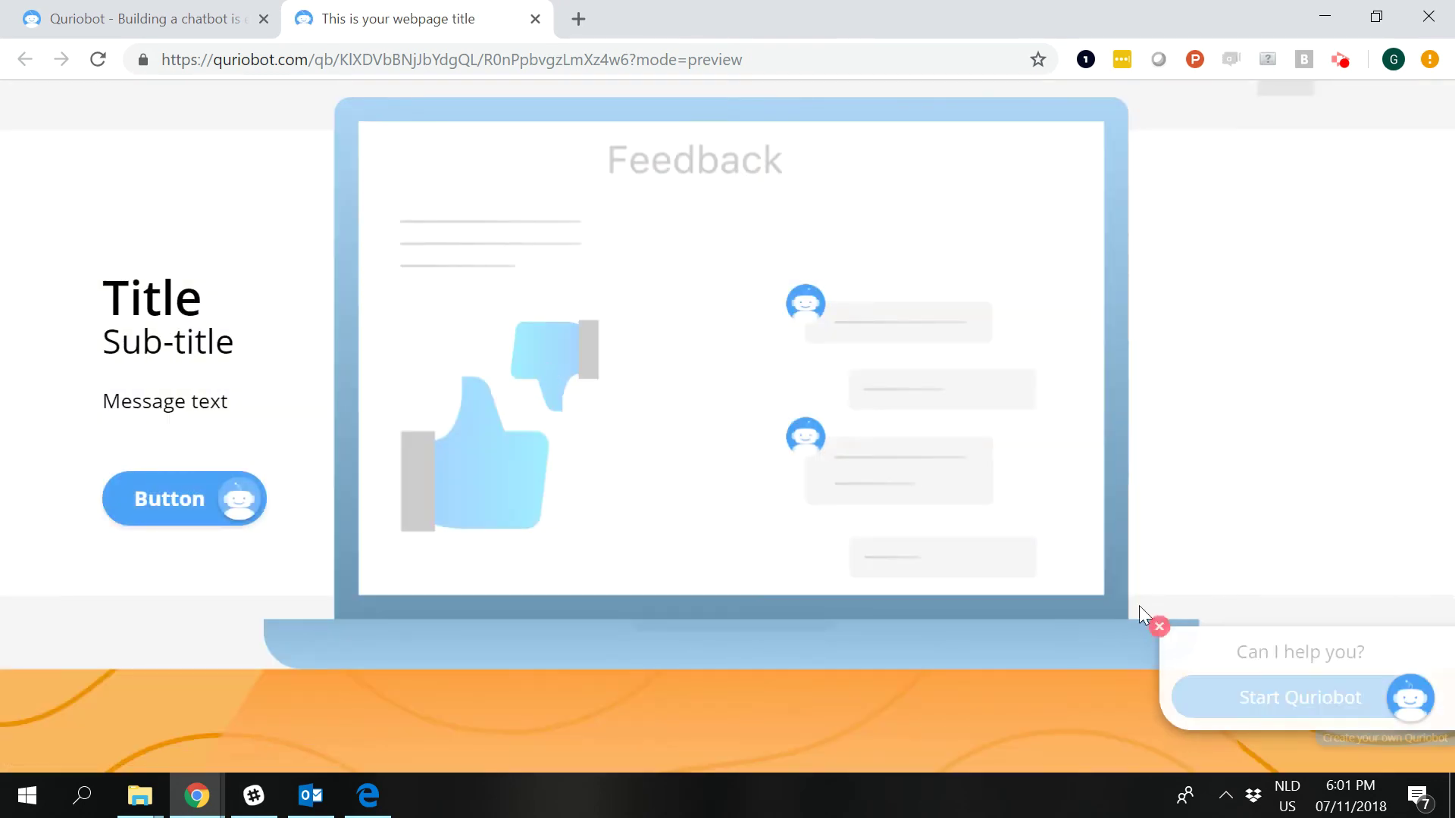
Step: Start the preview bot, which greets 'Hi ! Good to see you!', comparing it with the editor's answer value
click(1214, 695)
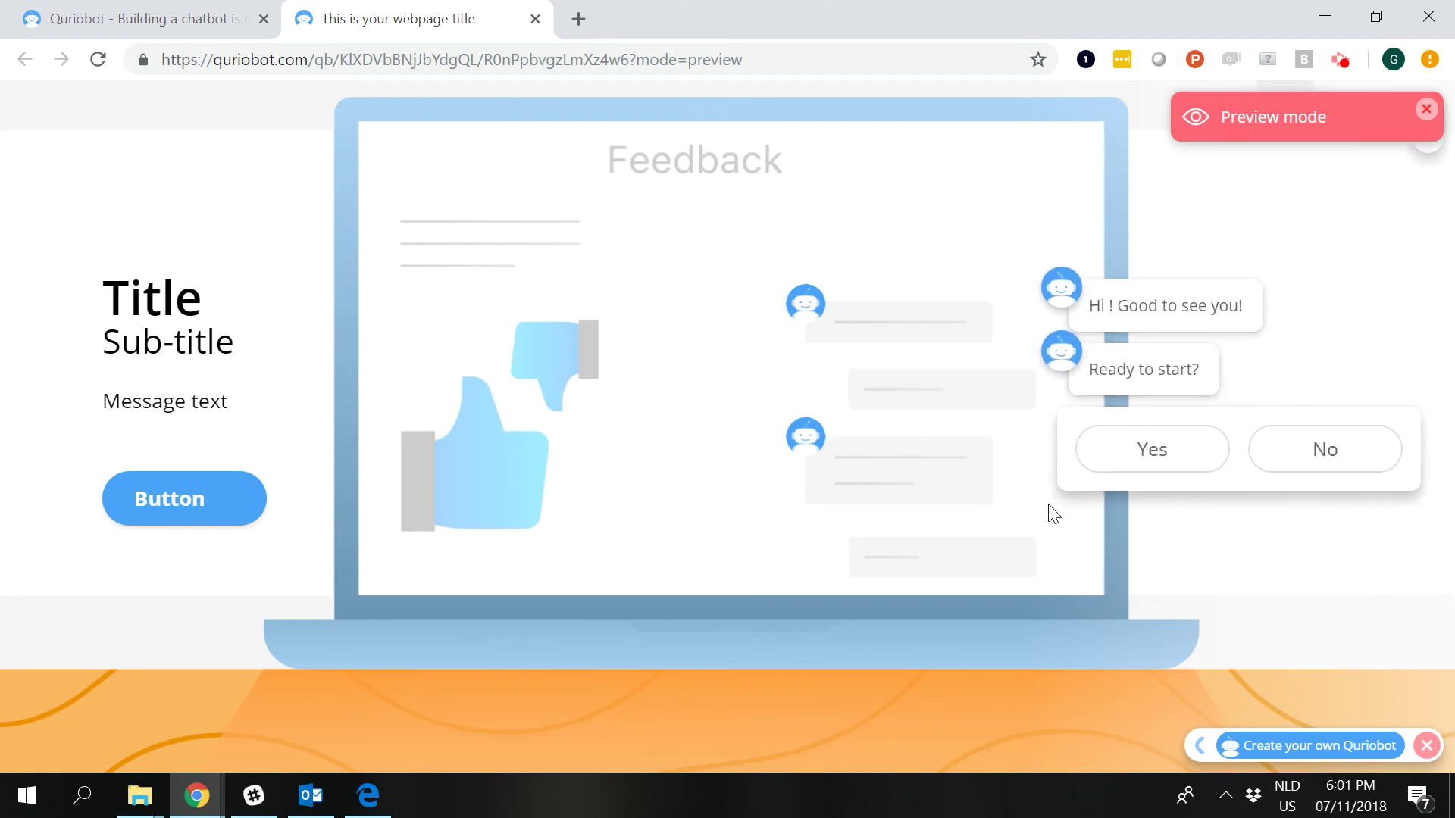
click(149, 18)
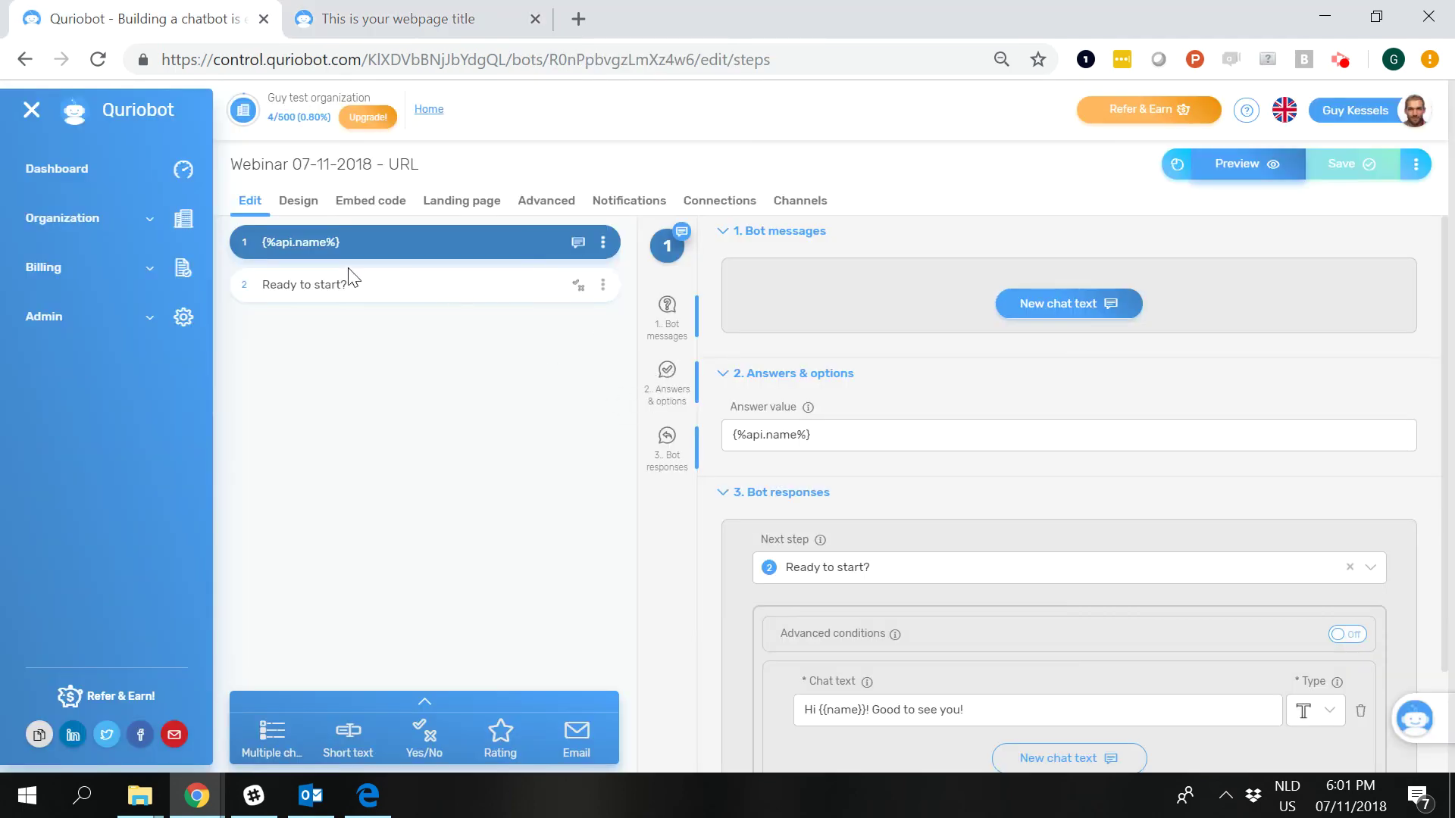
click(751, 435)
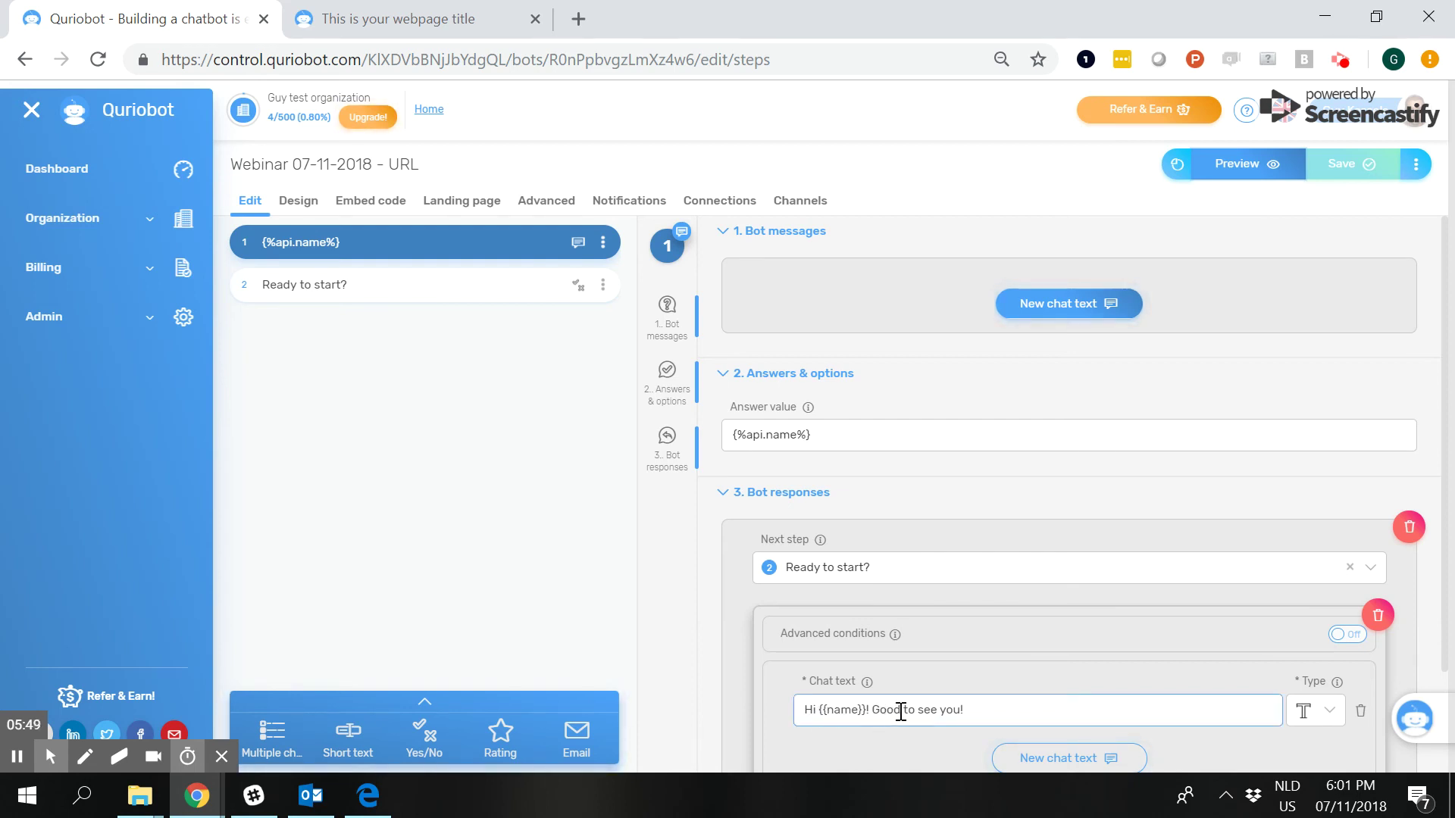
click(455, 19)
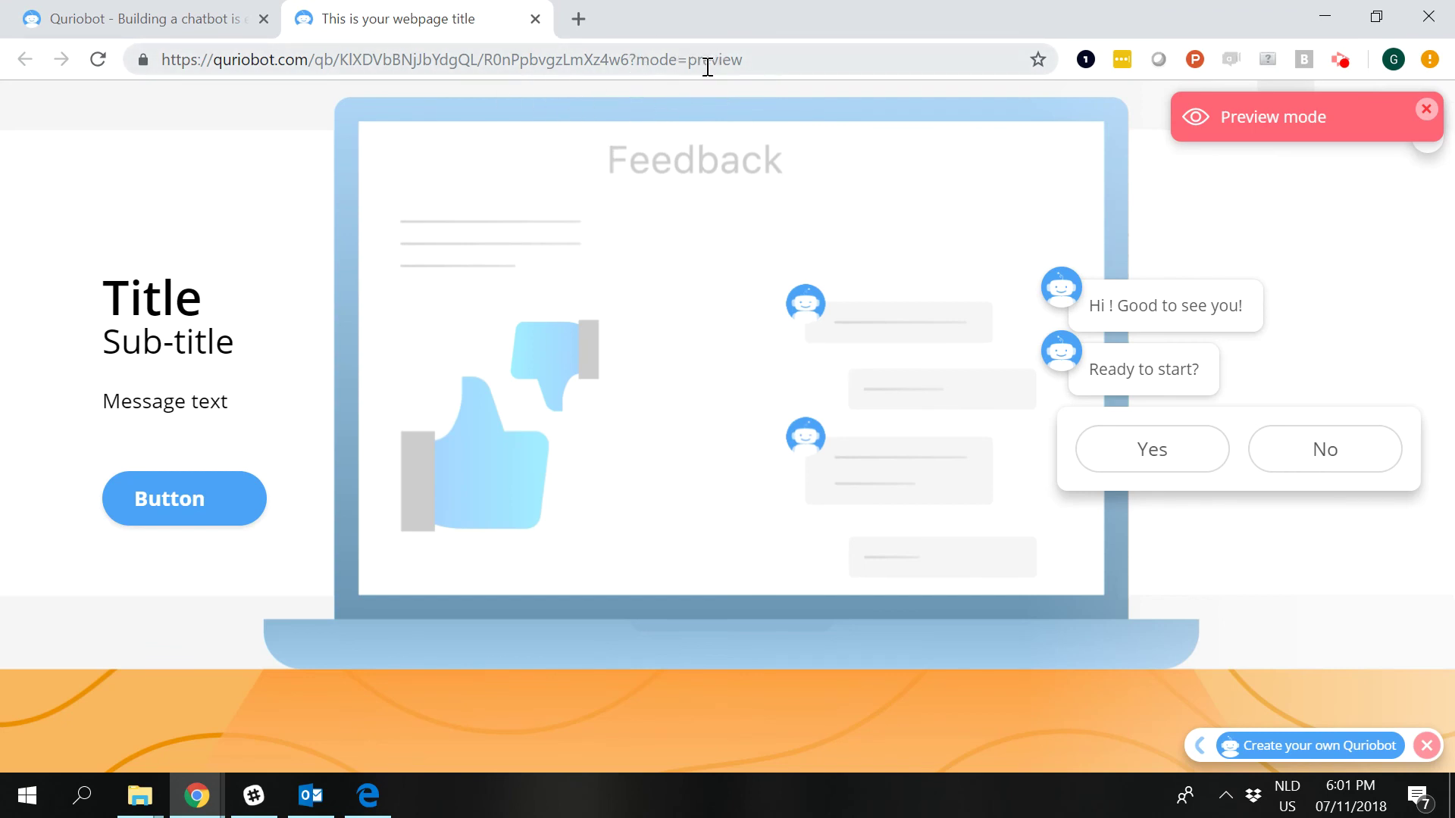
click(275, 21)
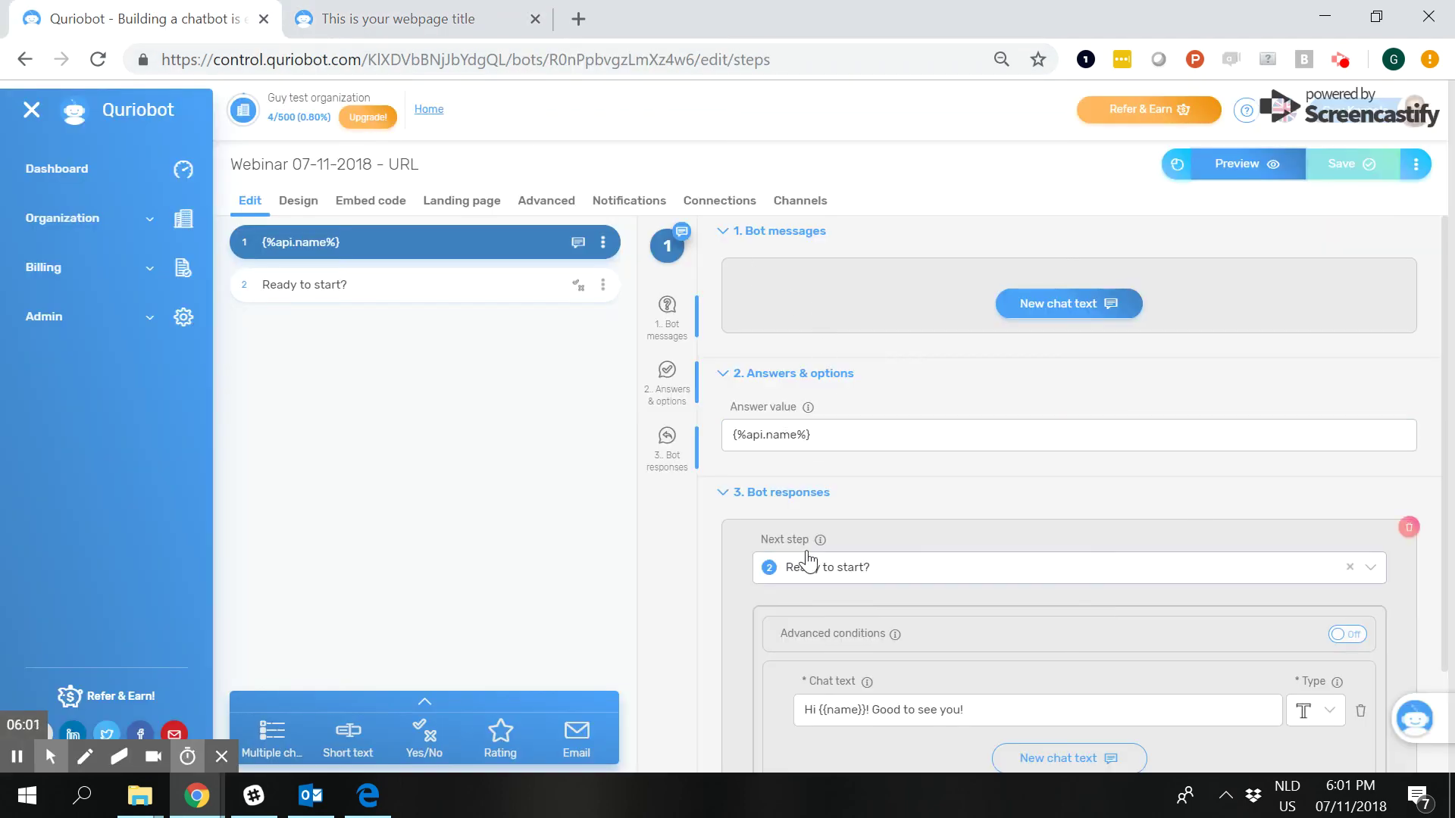
Step: Reload the preview with mode=preview replaced by a name query parameter and start the bot again
click(469, 16)
drag(640, 63, 806, 61)
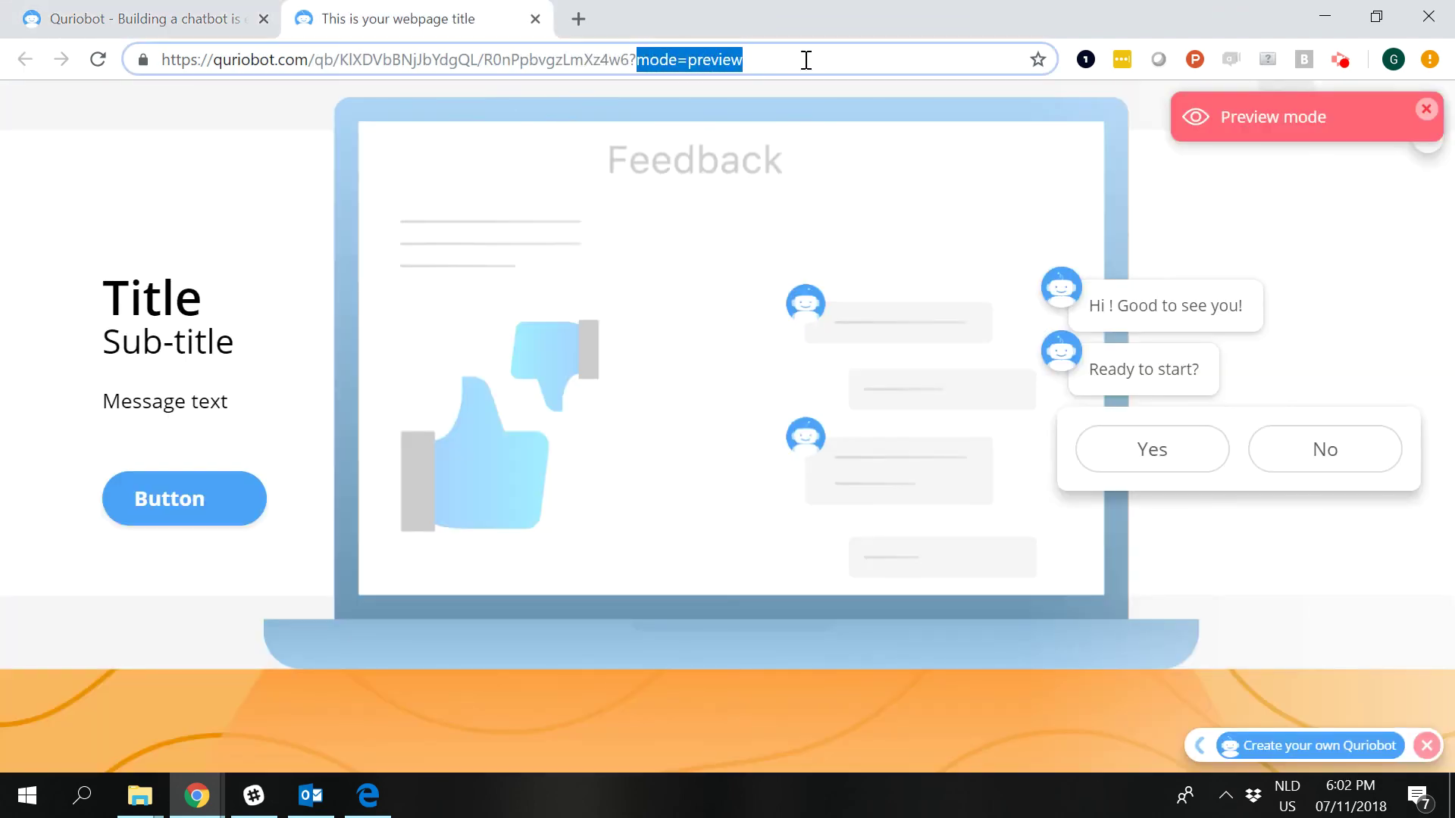
text(name=Guytest)
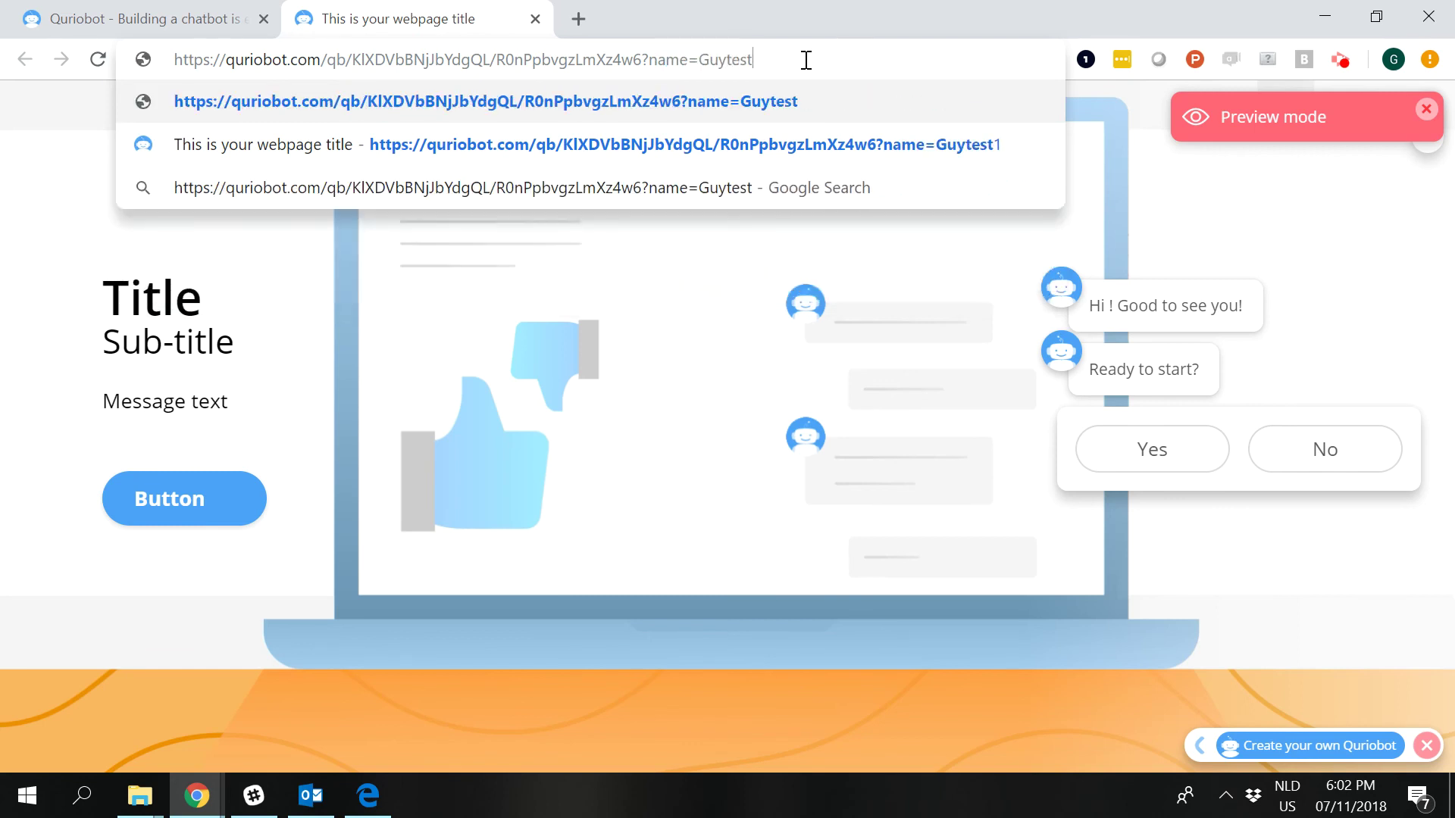
text(4)
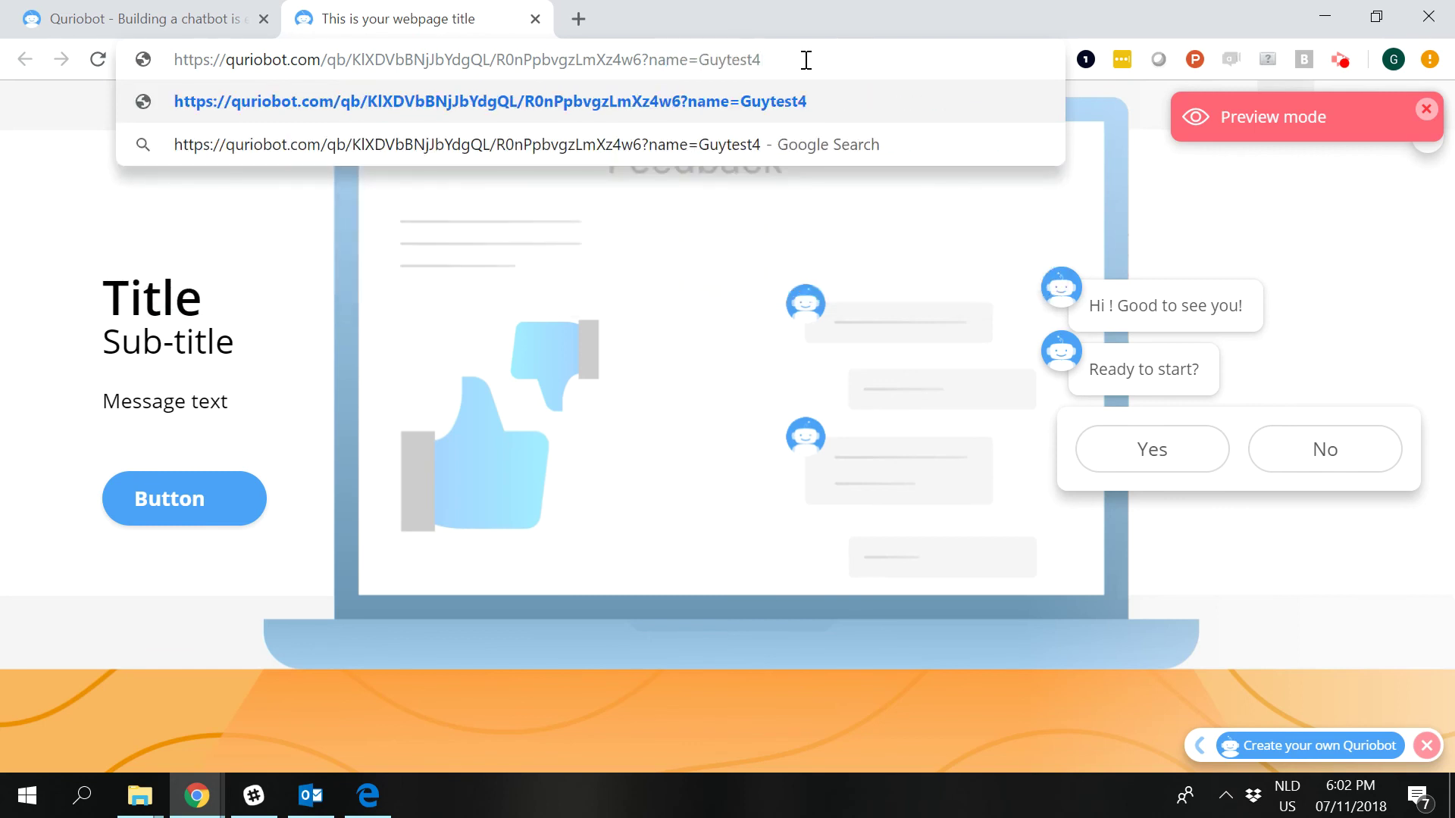
key(Return)
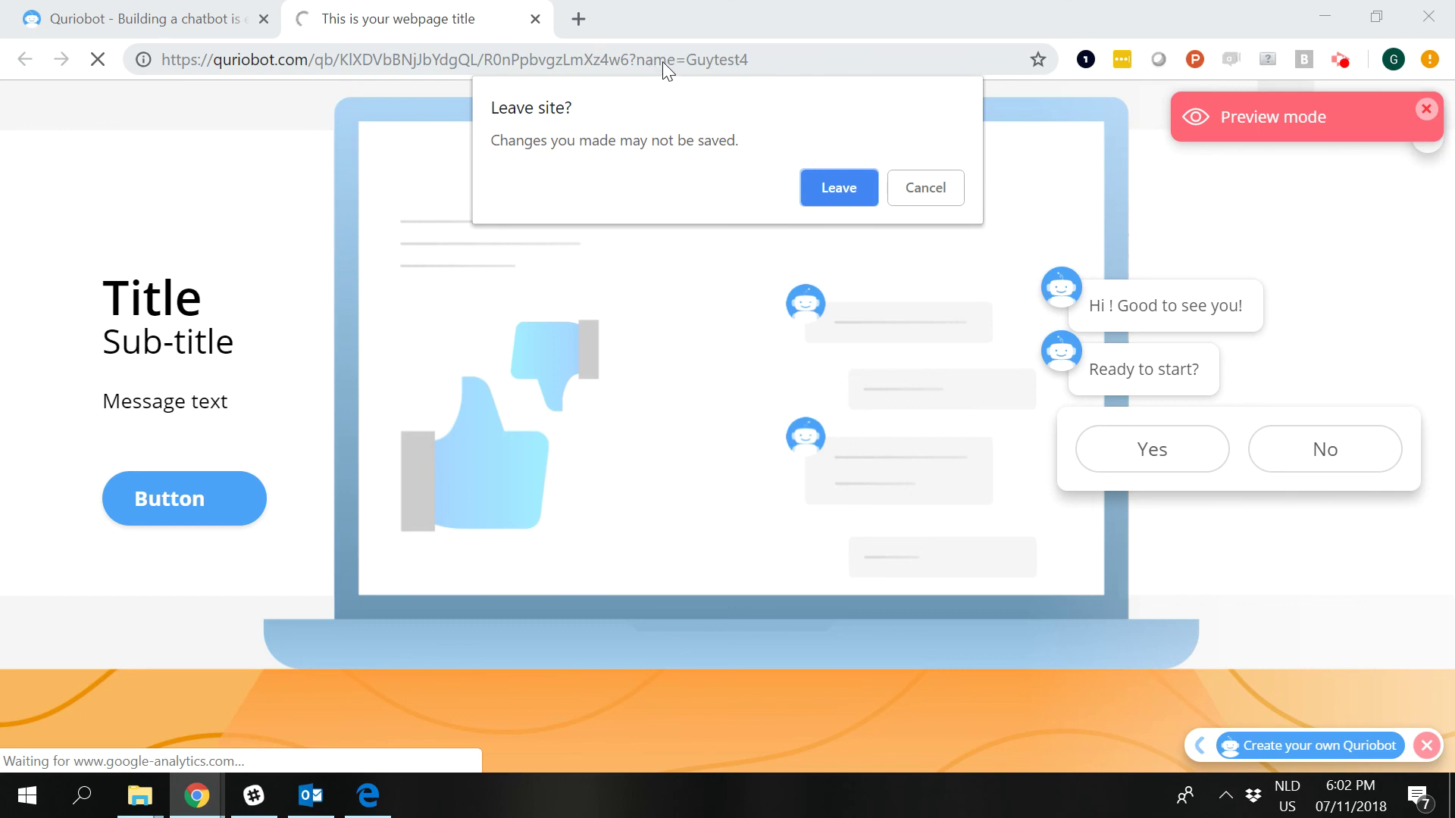
click(831, 195)
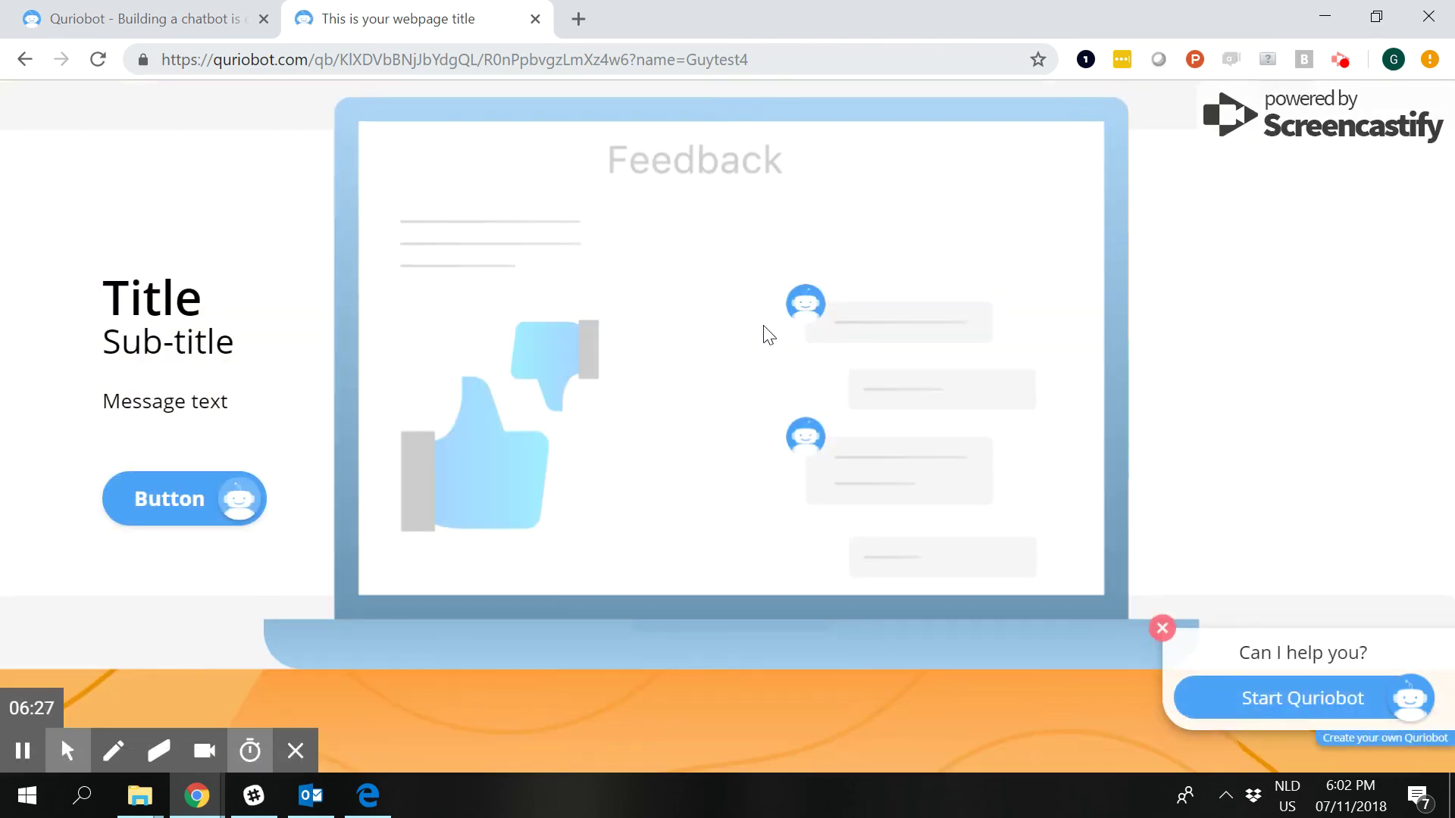
click(1222, 694)
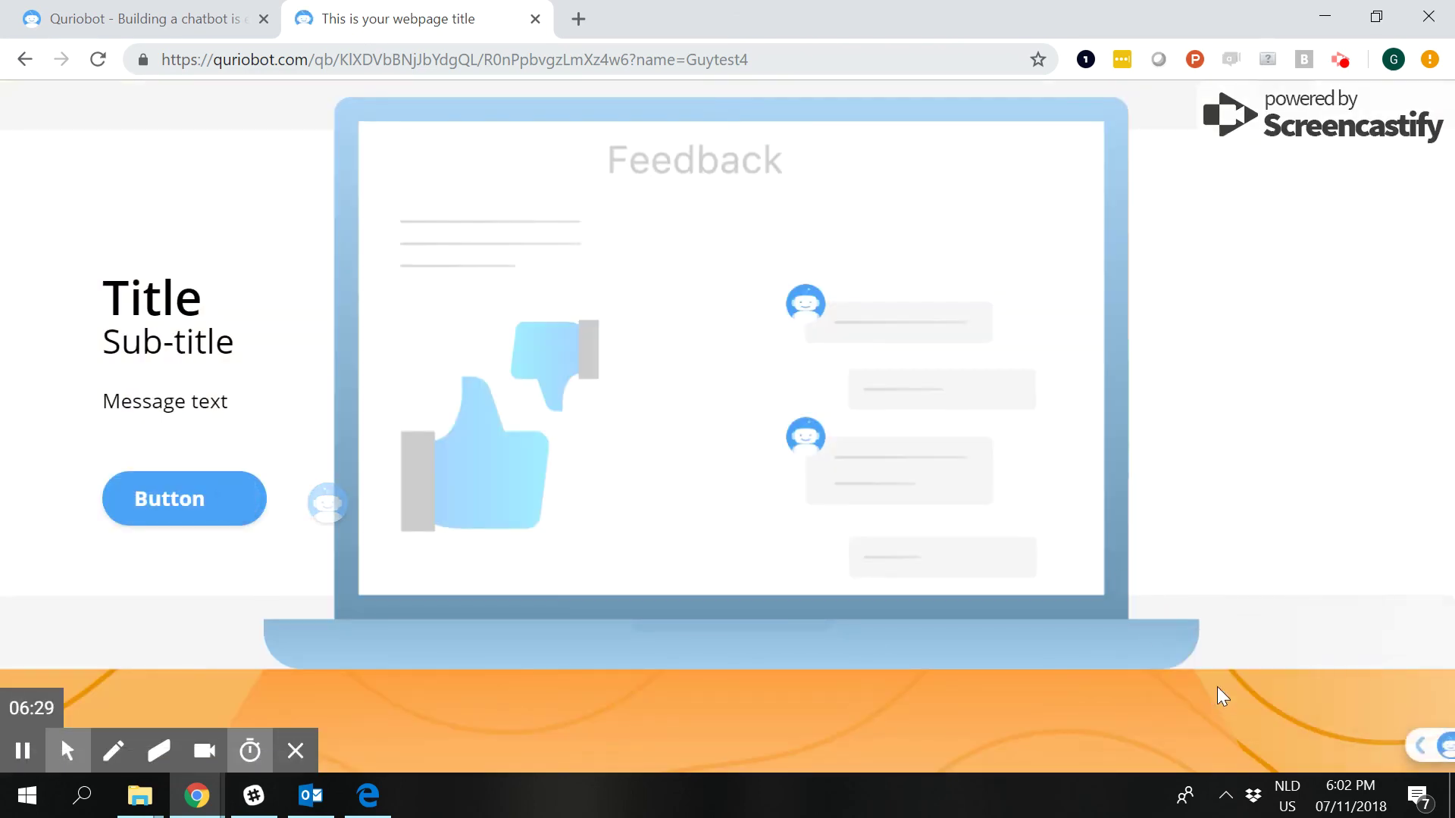